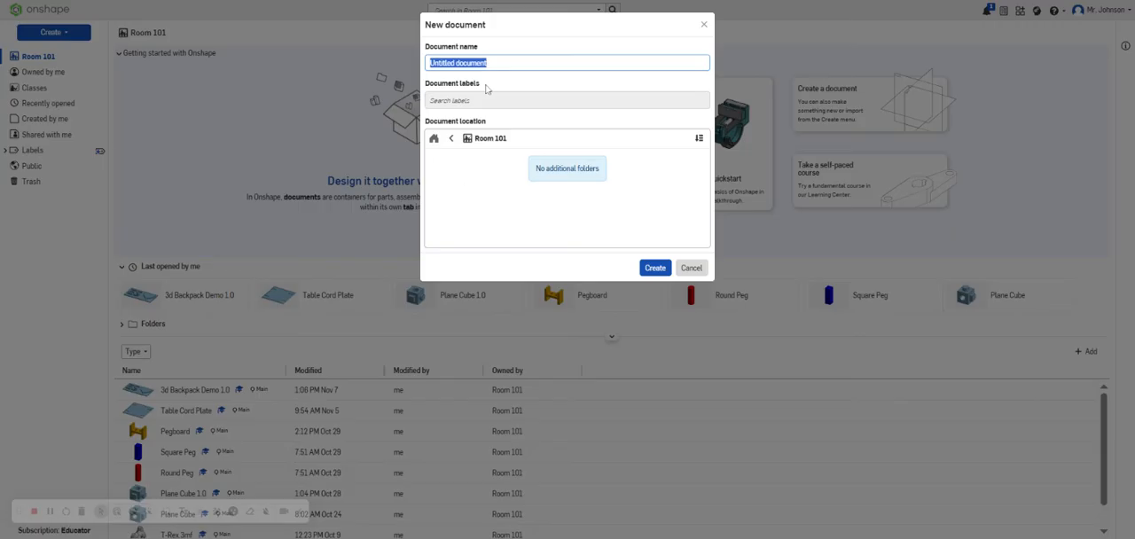
# Name the new document Round Peg 1.0 and create it in Room 101.
pyautogui.write('Round Peg 1.0')
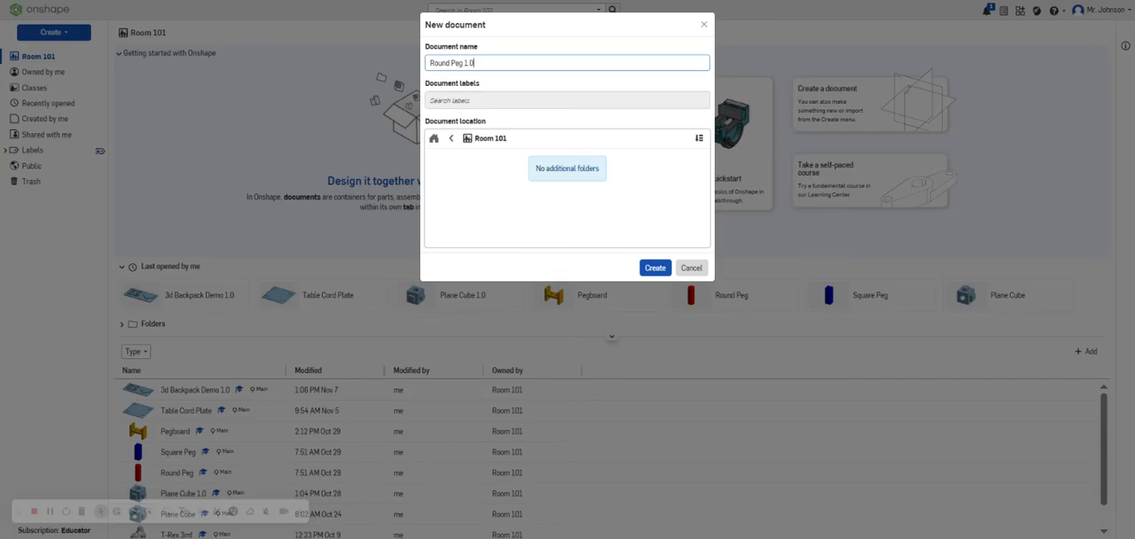
pyautogui.click(654, 268)
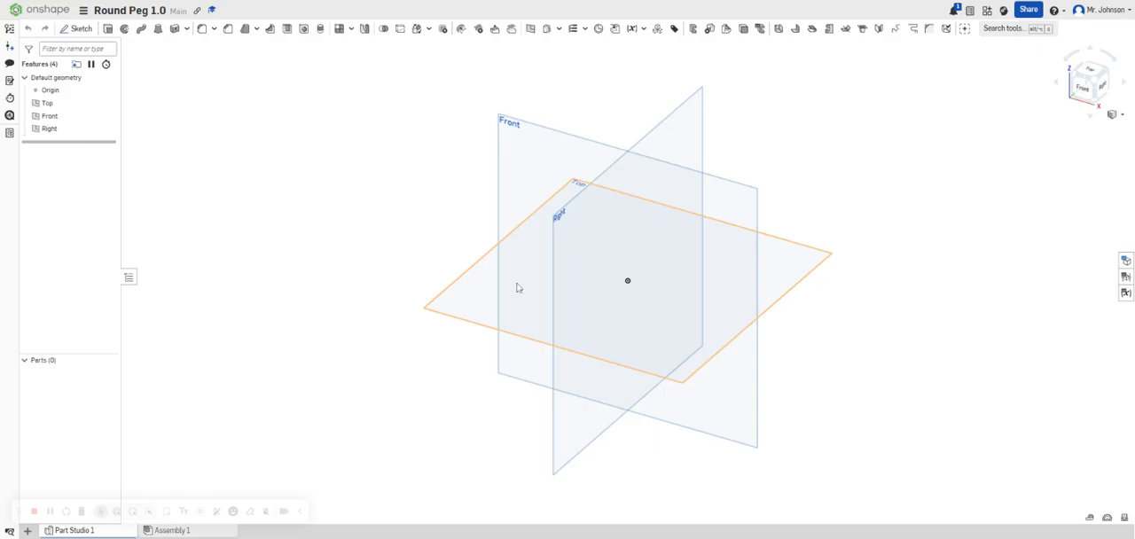
# Sketch a center point circle at the origin on the Top plane, dimension its diameter, and finish the sketch.
pyautogui.click(71, 29)
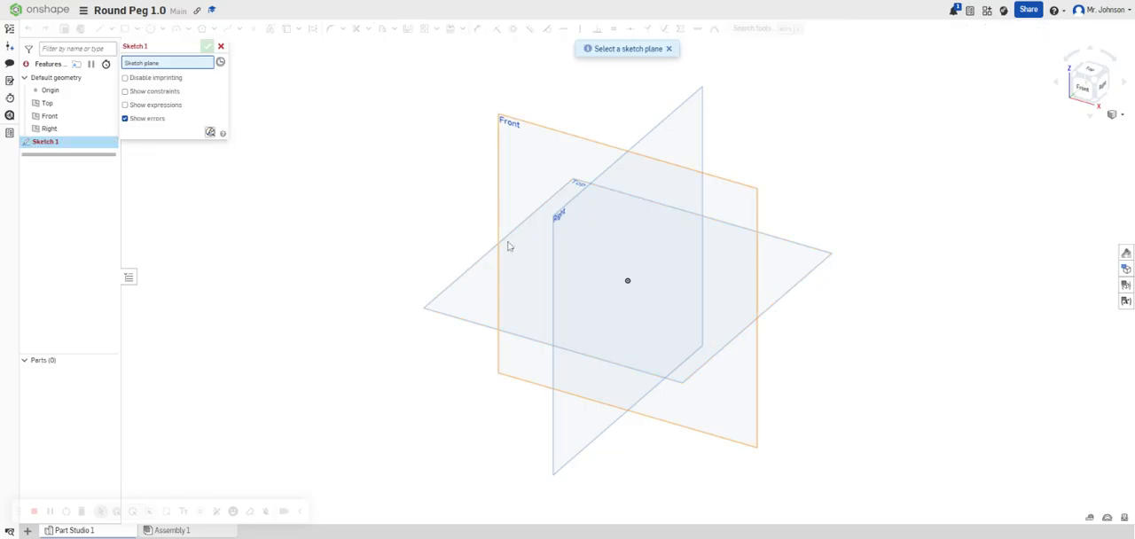
pyautogui.click(534, 268)
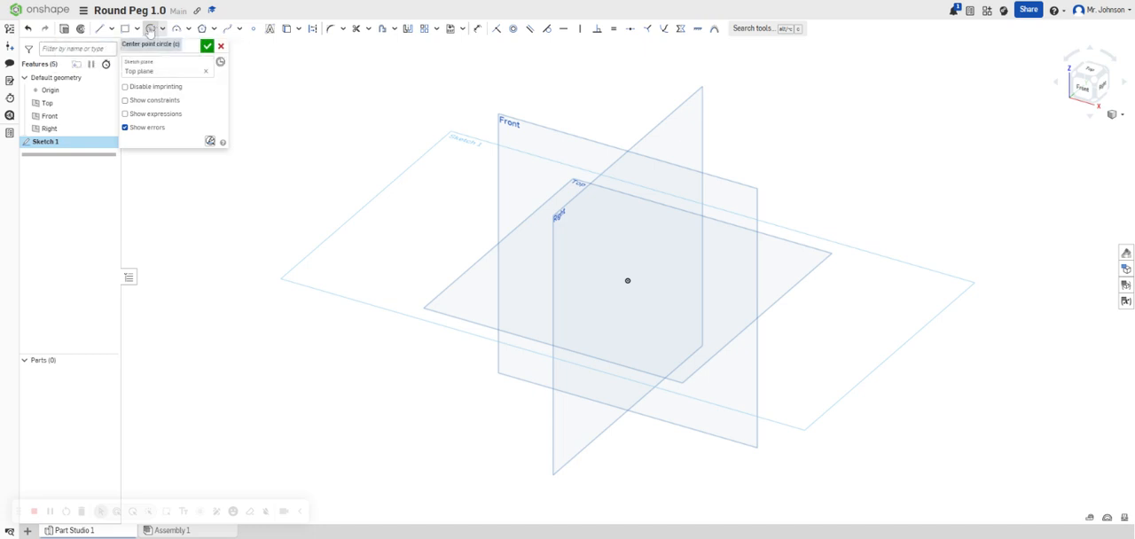
pyautogui.click(153, 29)
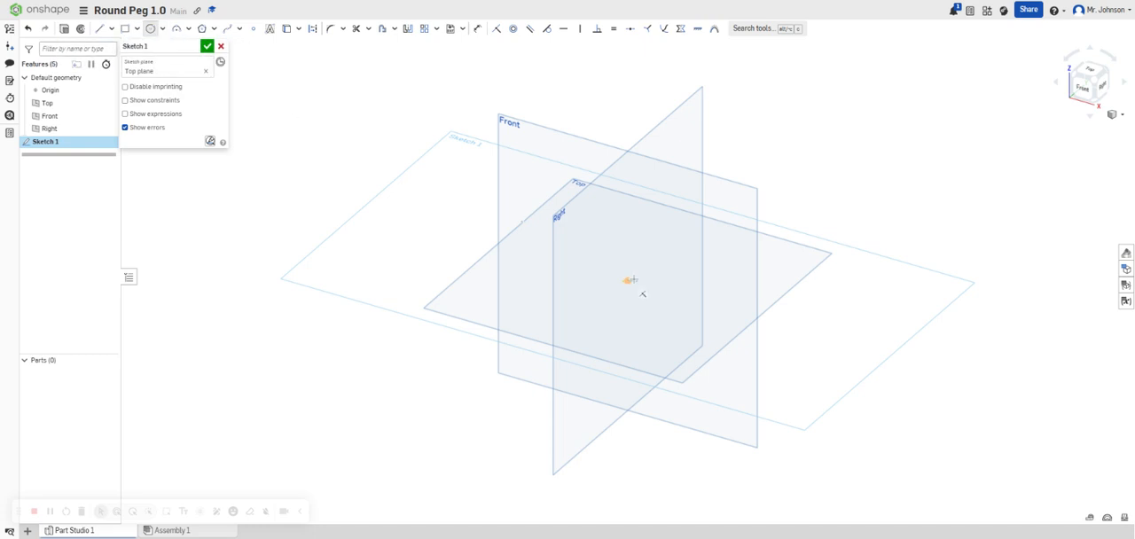
pyautogui.click(627, 280)
pyautogui.click(669, 284)
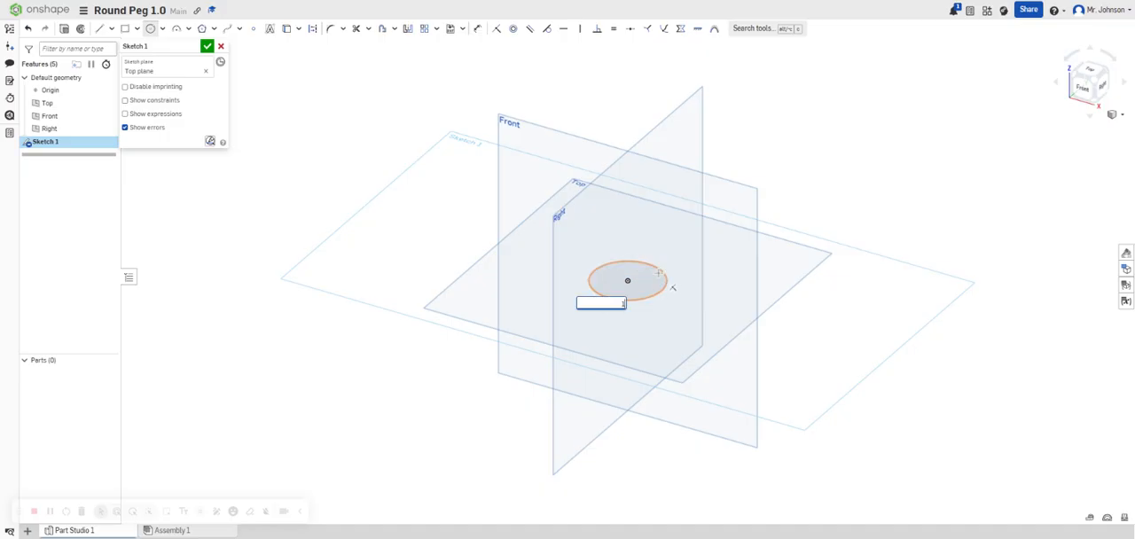
pyautogui.press('Return')
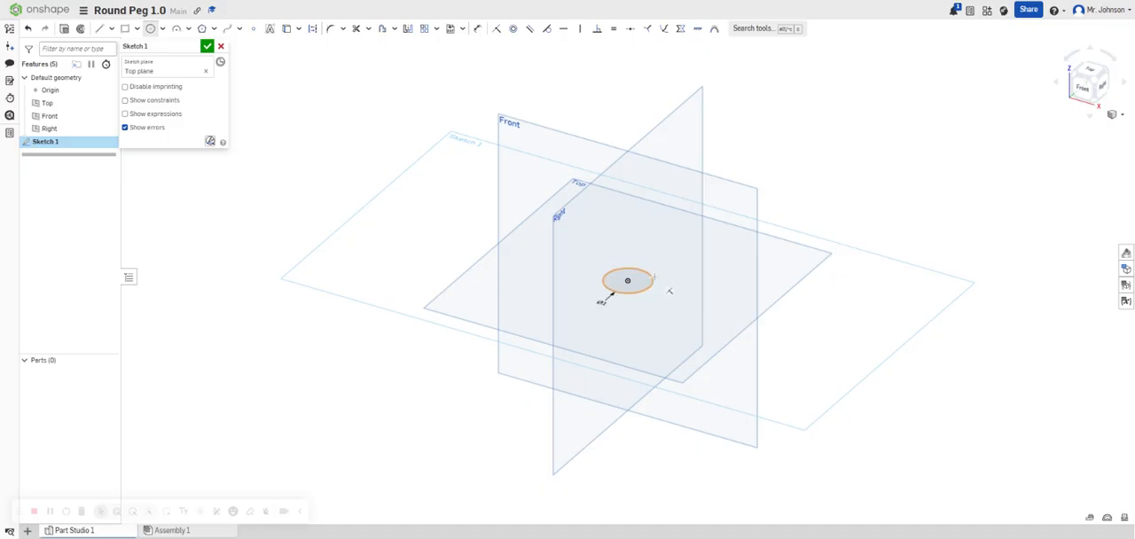
pyautogui.scroll(5, 663, 287)
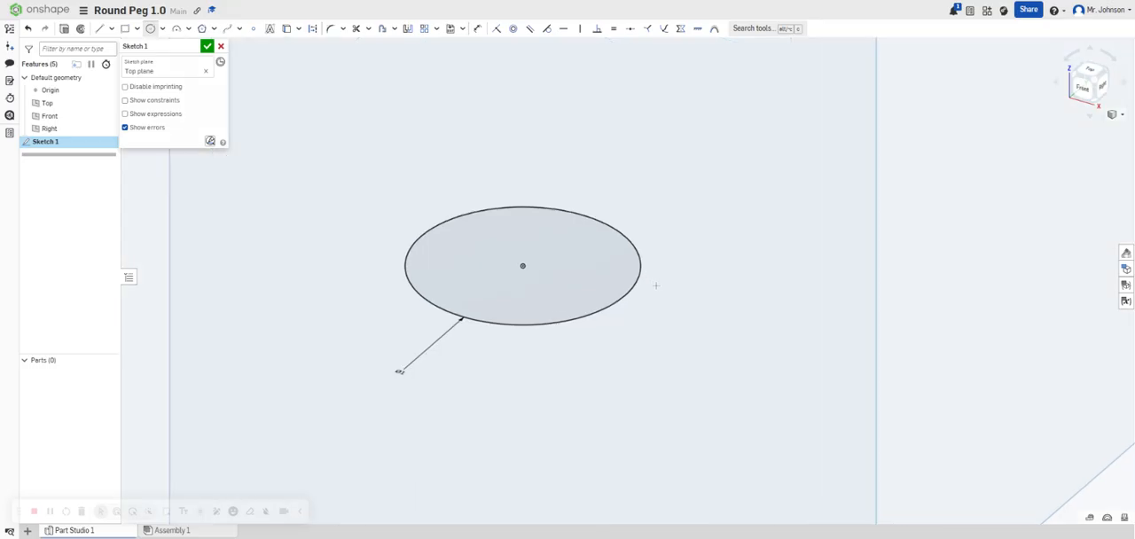
pyautogui.scroll(-6, 656, 286)
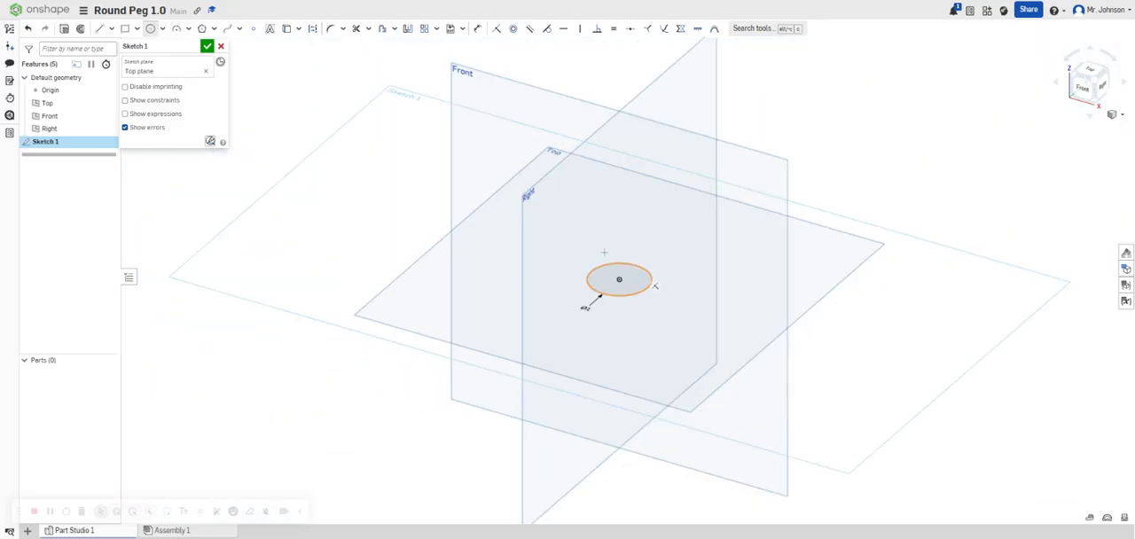
pyautogui.click(207, 45)
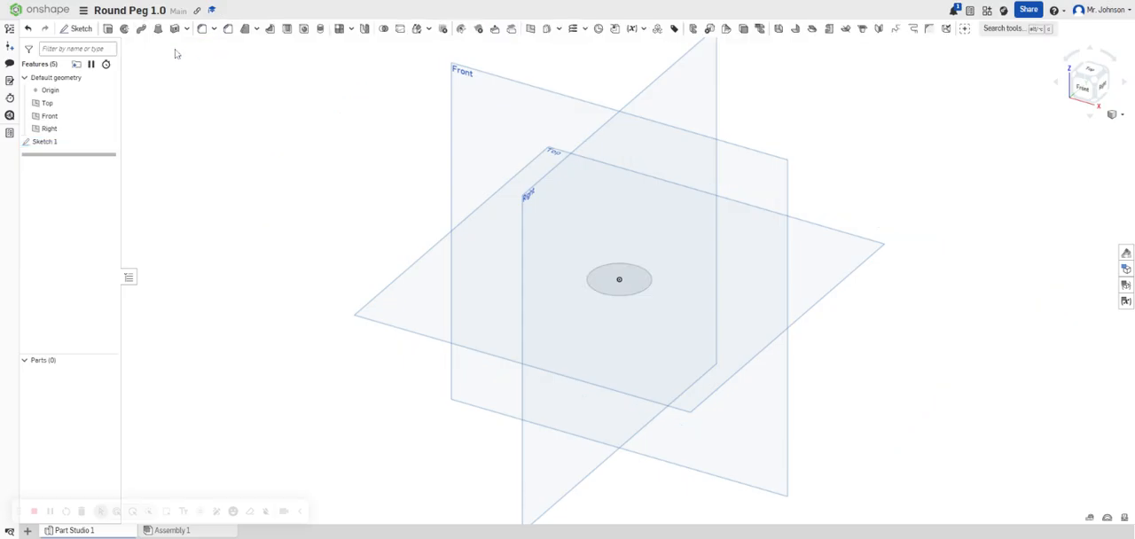
# Extrude the circle as a new solid with a blind depth of 3 in.
pyautogui.click(110, 32)
pyautogui.click(621, 286)
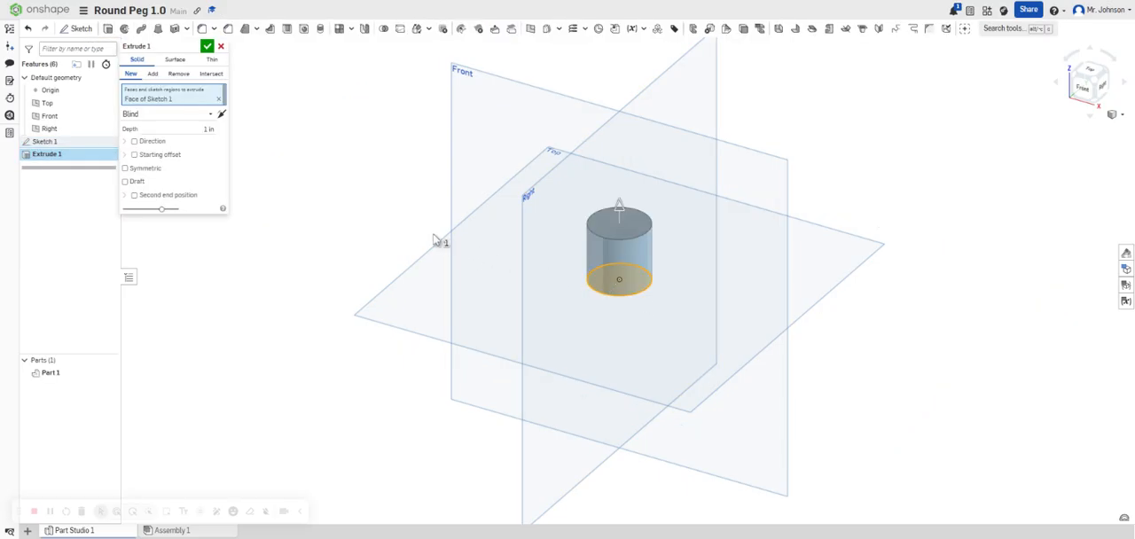
pyautogui.click(209, 129)
pyautogui.write('1')
pyautogui.press('Return')
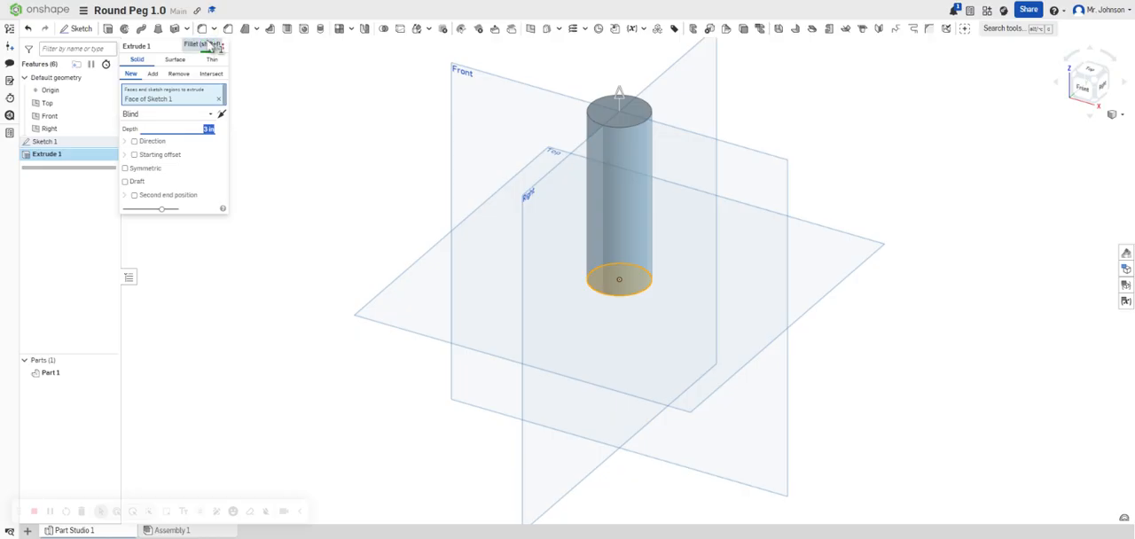
pyautogui.click(214, 46)
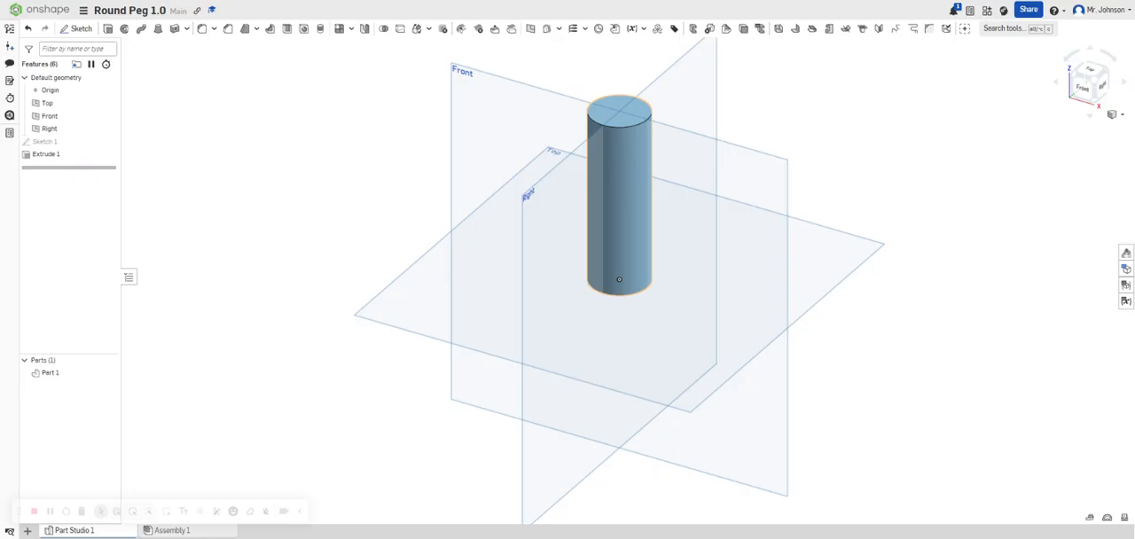
# Change the appearance of the cylindrical peg to red (FF0000).
pyautogui.rightClick(620, 210)
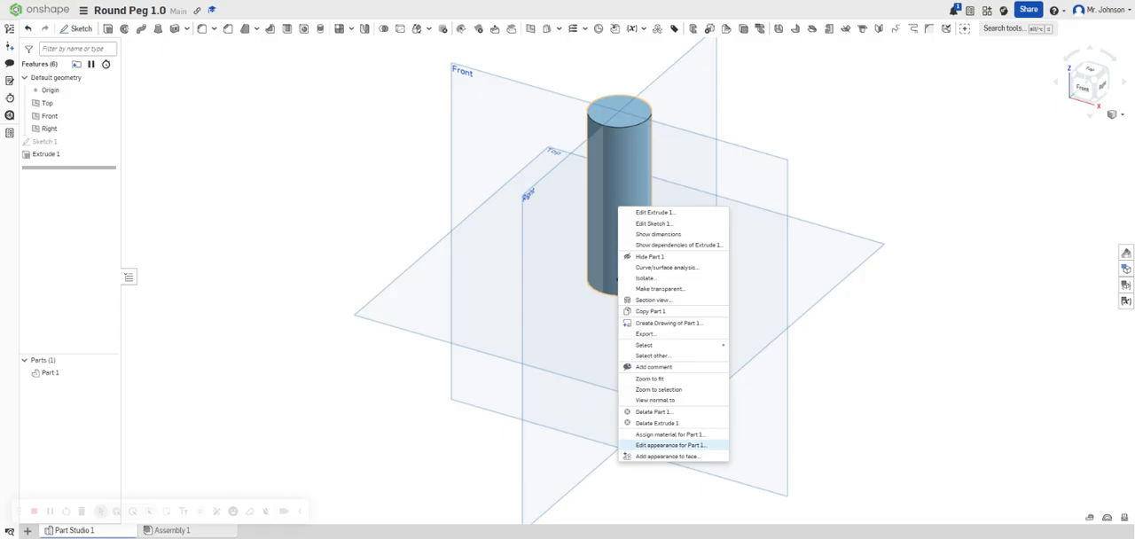
pyautogui.click(665, 445)
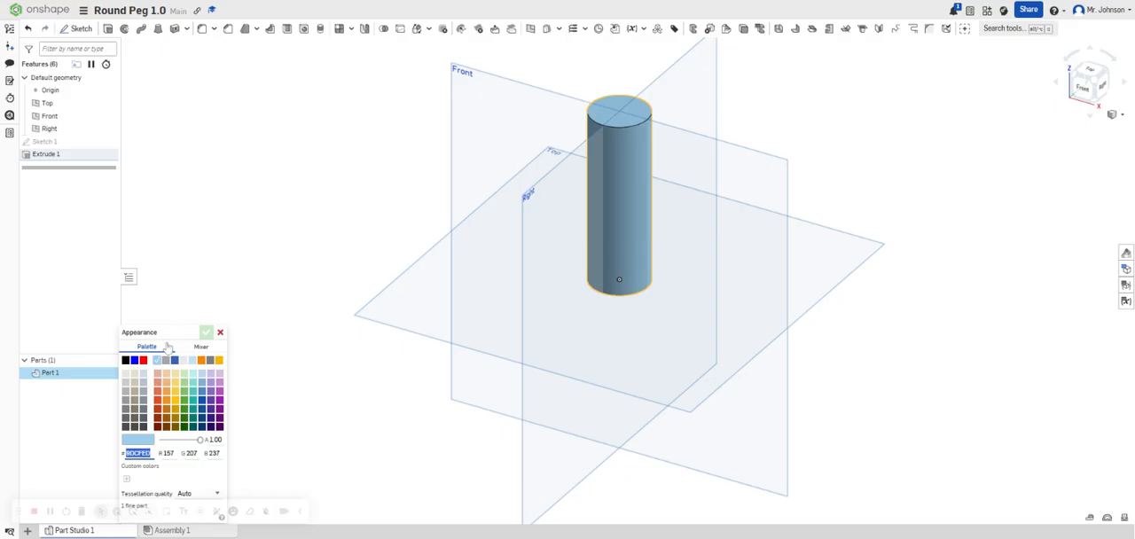
pyautogui.click(143, 360)
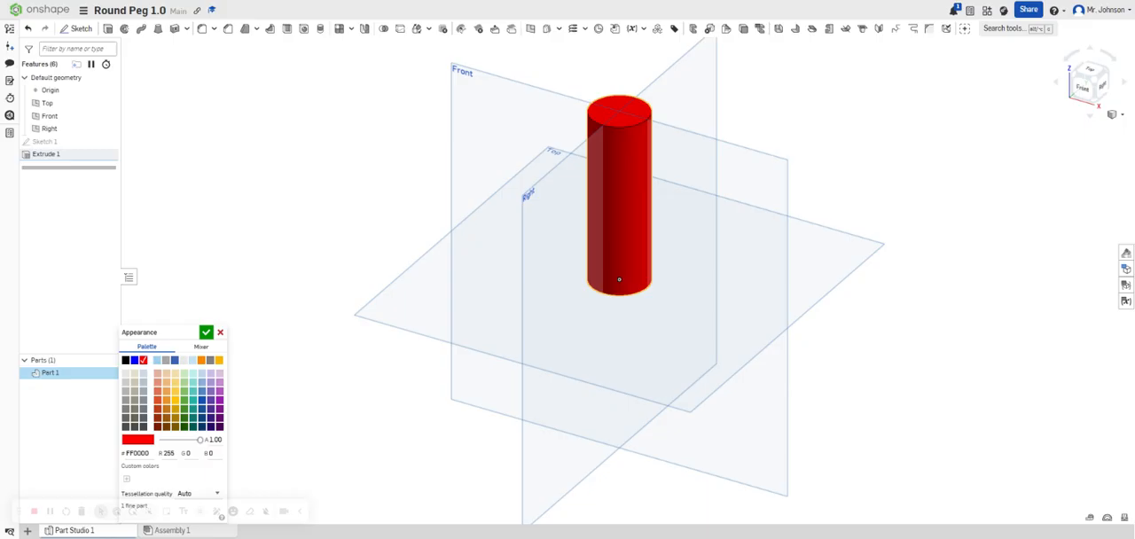
pyautogui.click(207, 332)
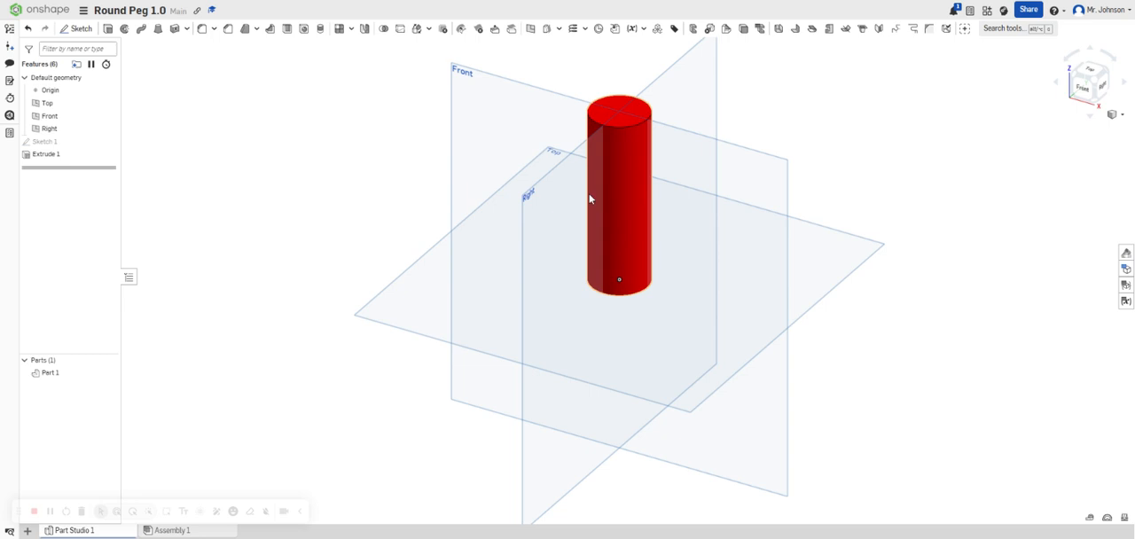
# Return to the documents page and create a new document named Square Peg 1.0.
pyautogui.click(44, 15)
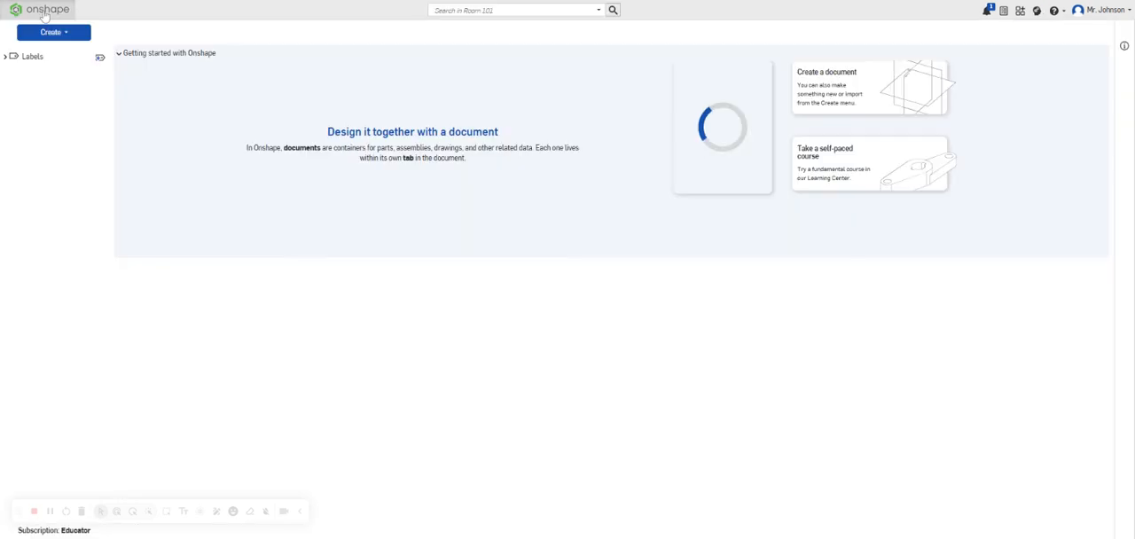
pyautogui.click(52, 32)
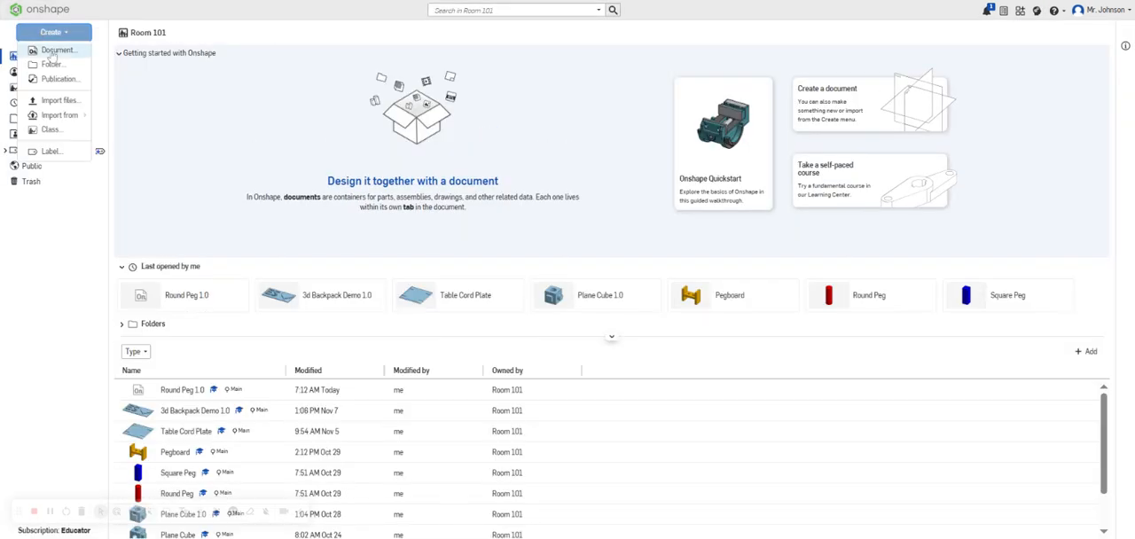
pyautogui.click(53, 50)
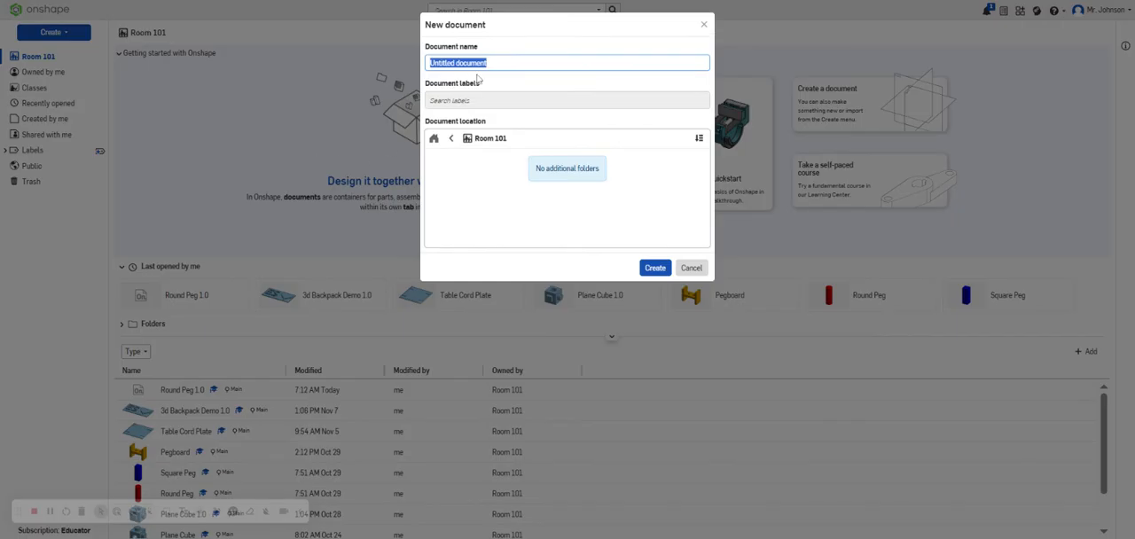
pyautogui.write('Square')
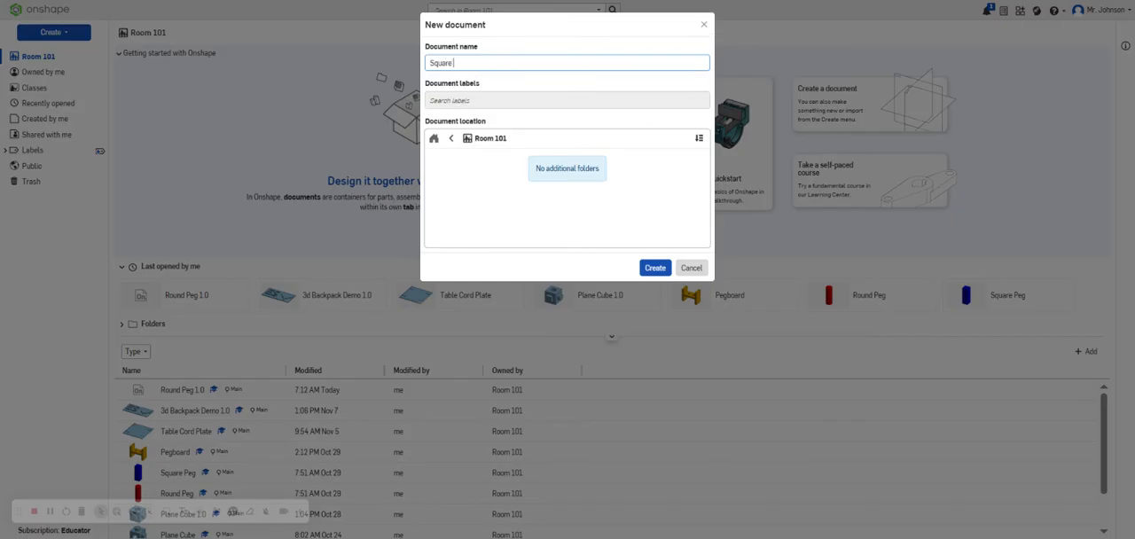
pyautogui.write(' Peg 1.0')
pyautogui.press('Return')
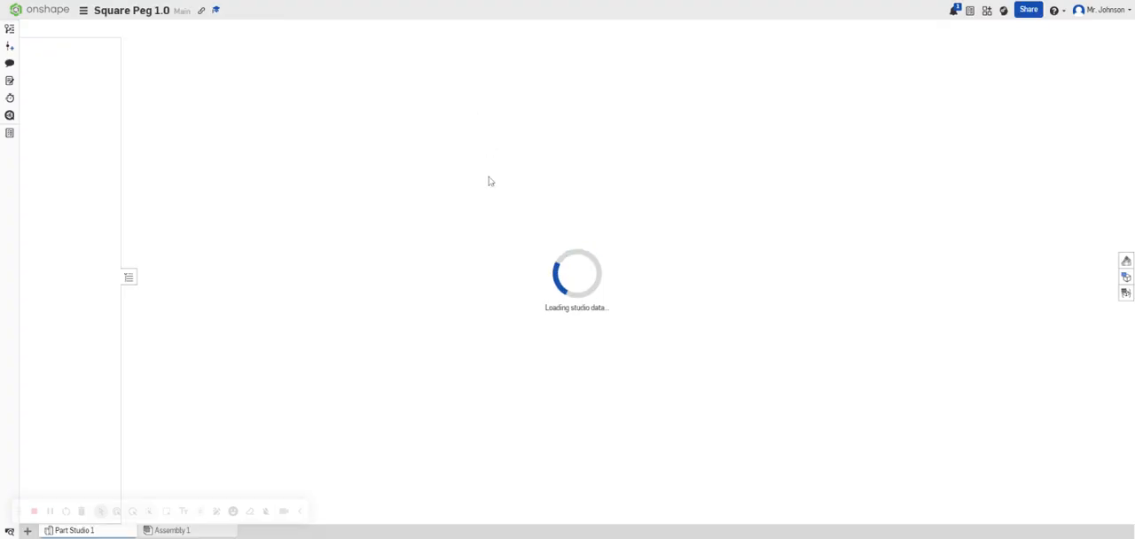
# Start a new sketch on the Top plane.
pyautogui.click(526, 291)
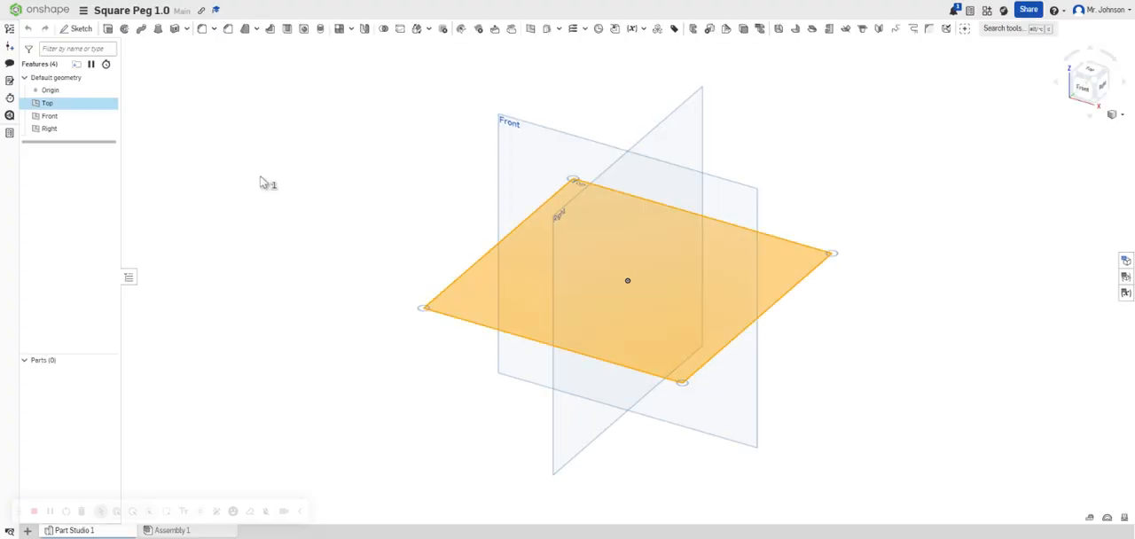
pyautogui.click(76, 28)
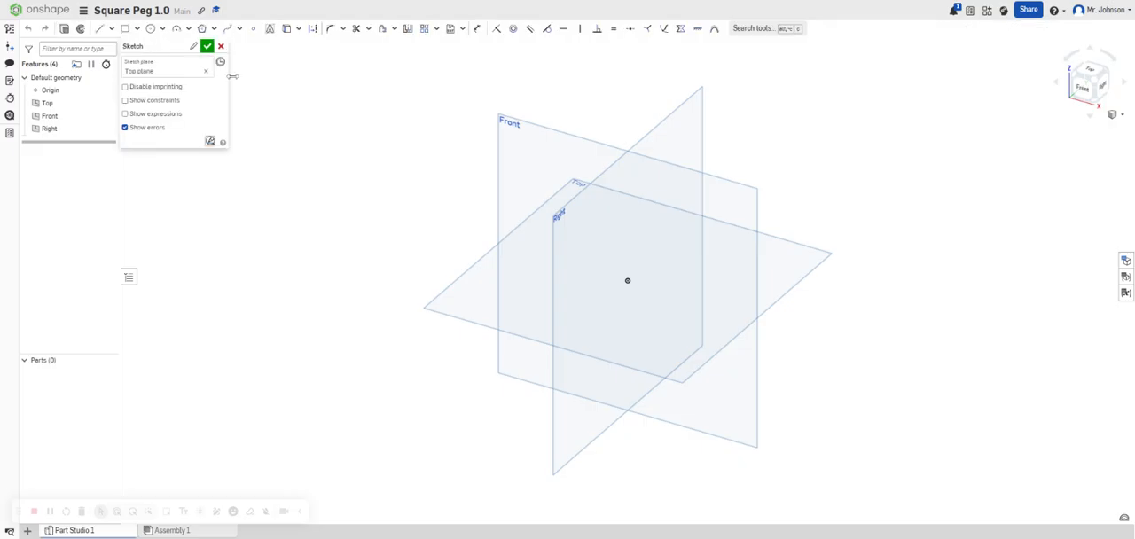
pyautogui.click(537, 287)
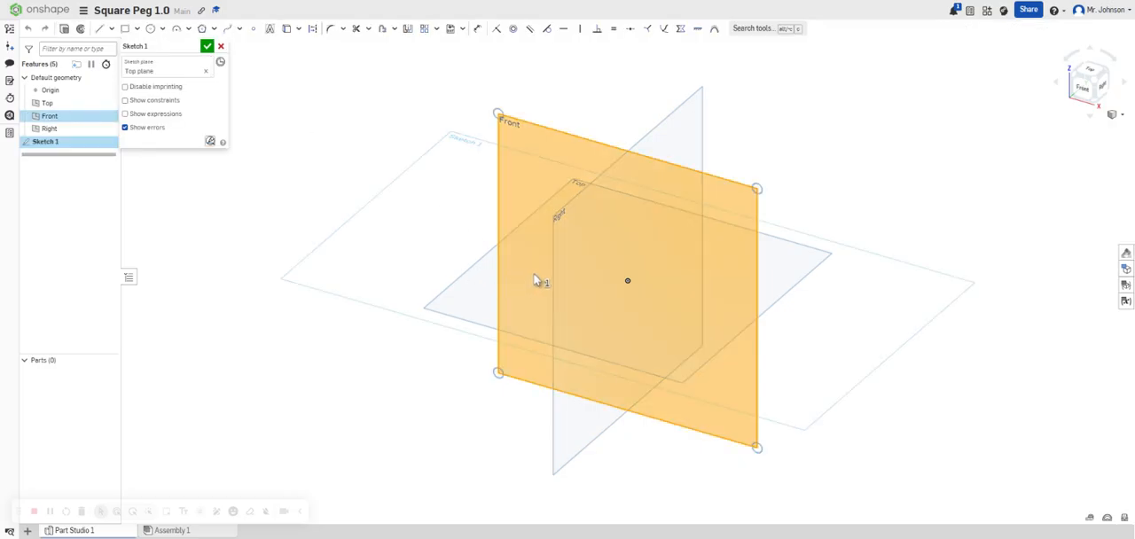
pyautogui.press('Delete')
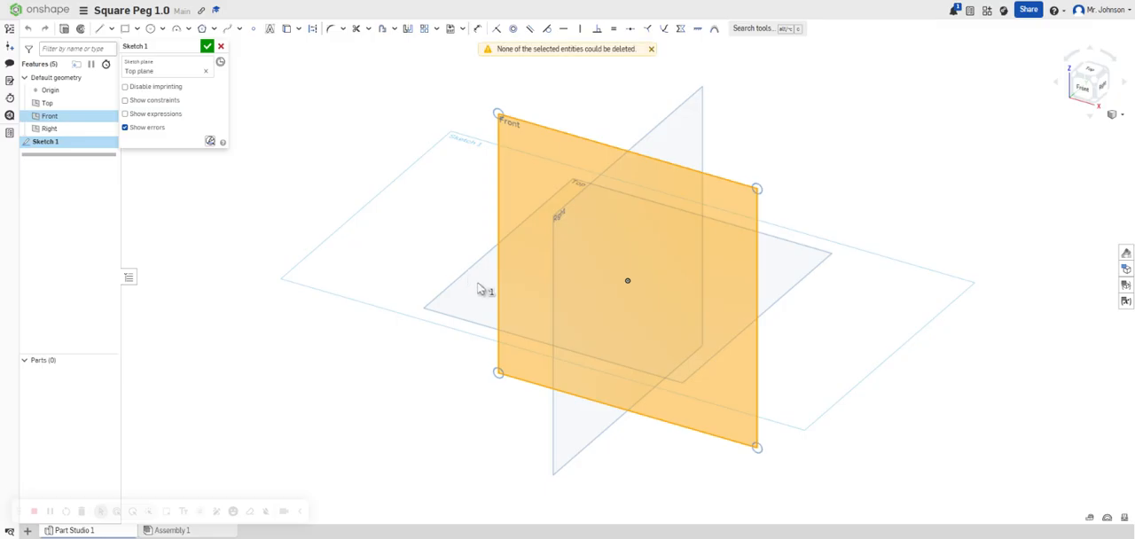
pyautogui.press('Escape')
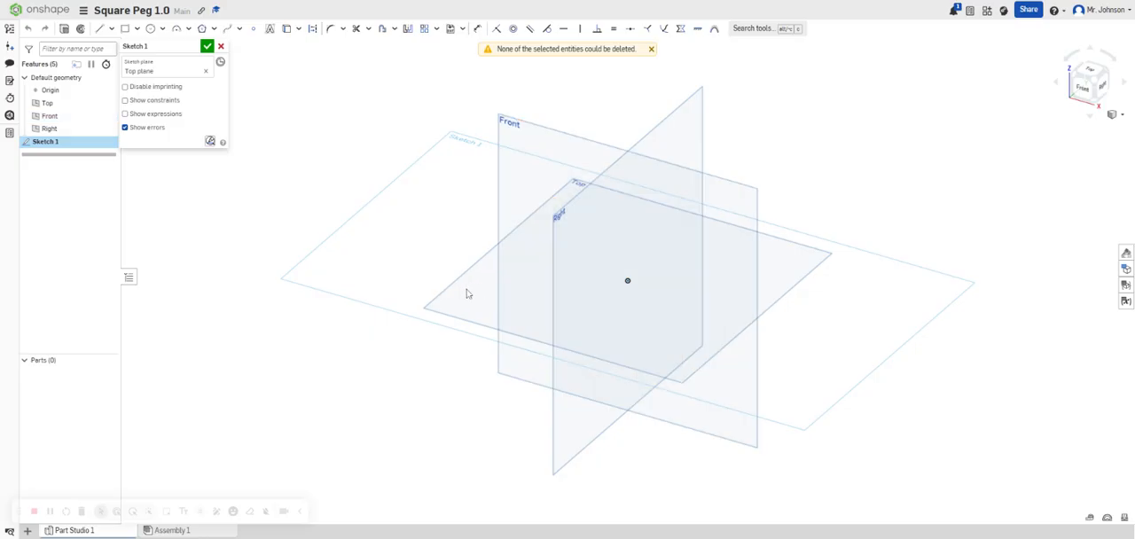
# Draw a center point rectangle about 0.79 in wide and 1.10 in high, centered on the origin.
pyautogui.click(137, 31)
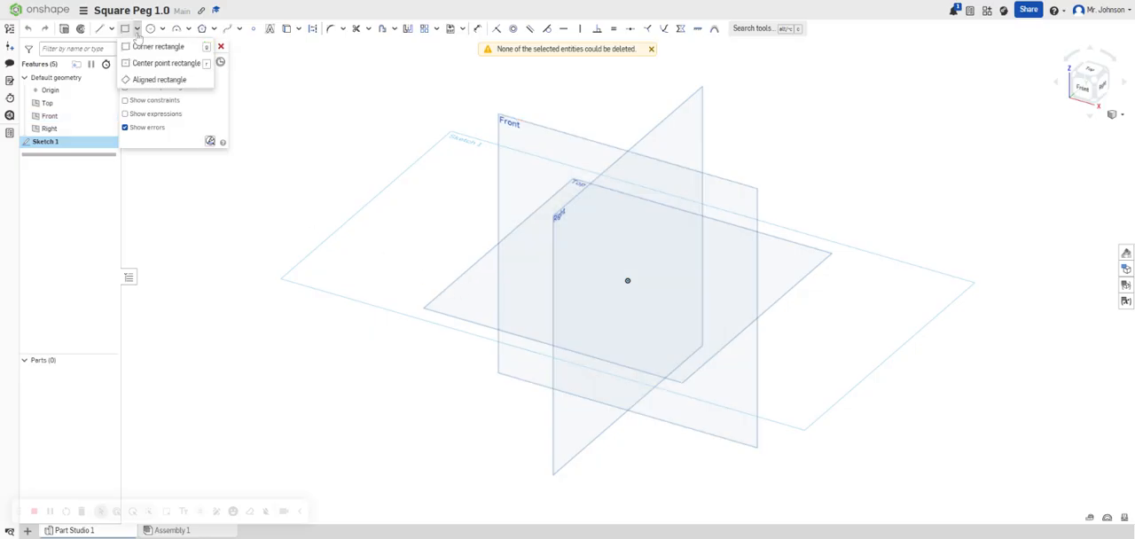
pyautogui.click(147, 65)
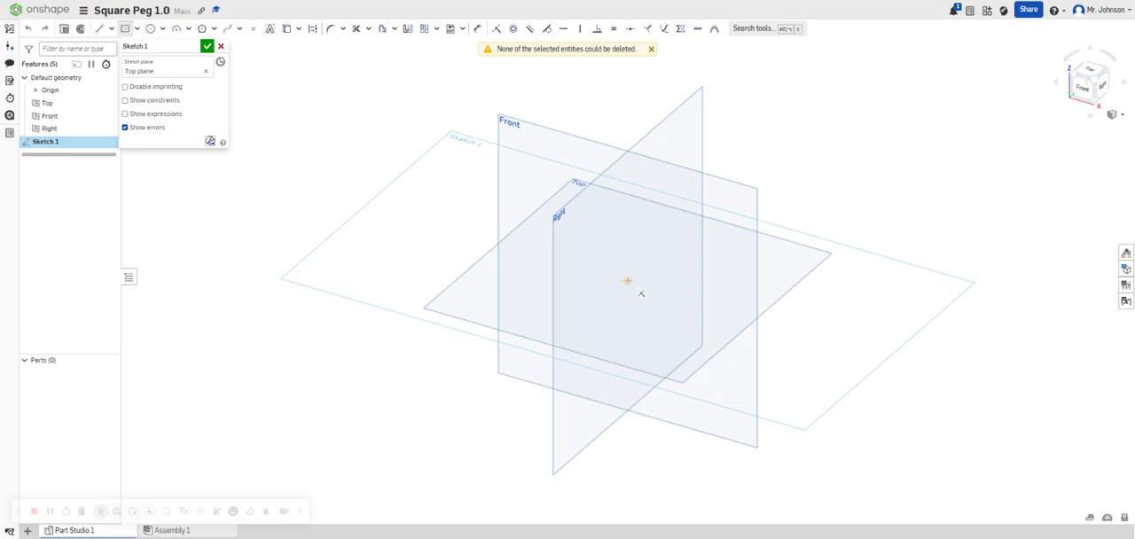
pyautogui.click(627, 280)
pyautogui.click(625, 265)
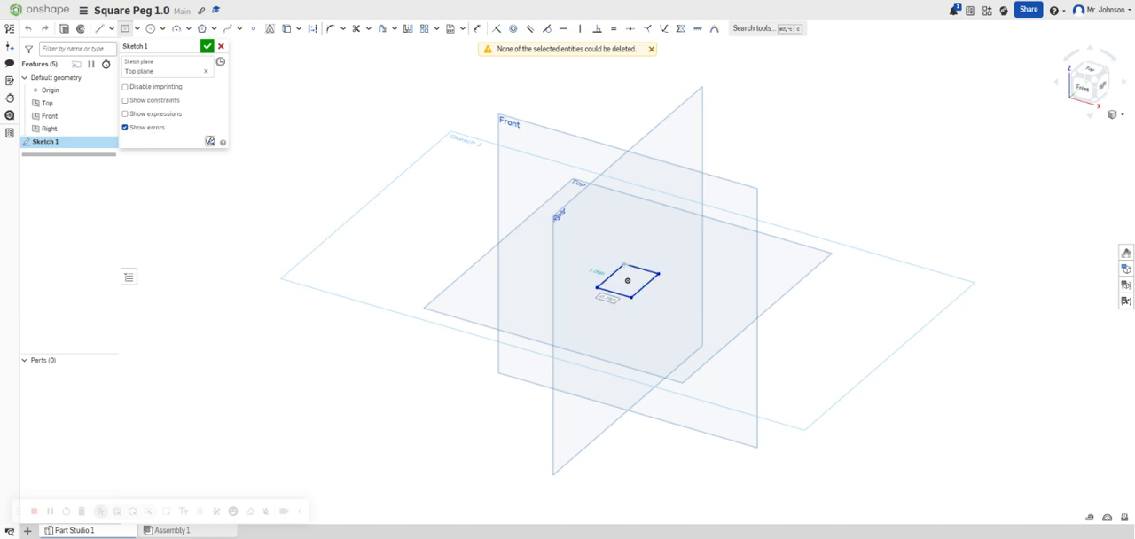
pyautogui.scroll(5, 575, 268)
pyautogui.scroll(-5, 657, 265)
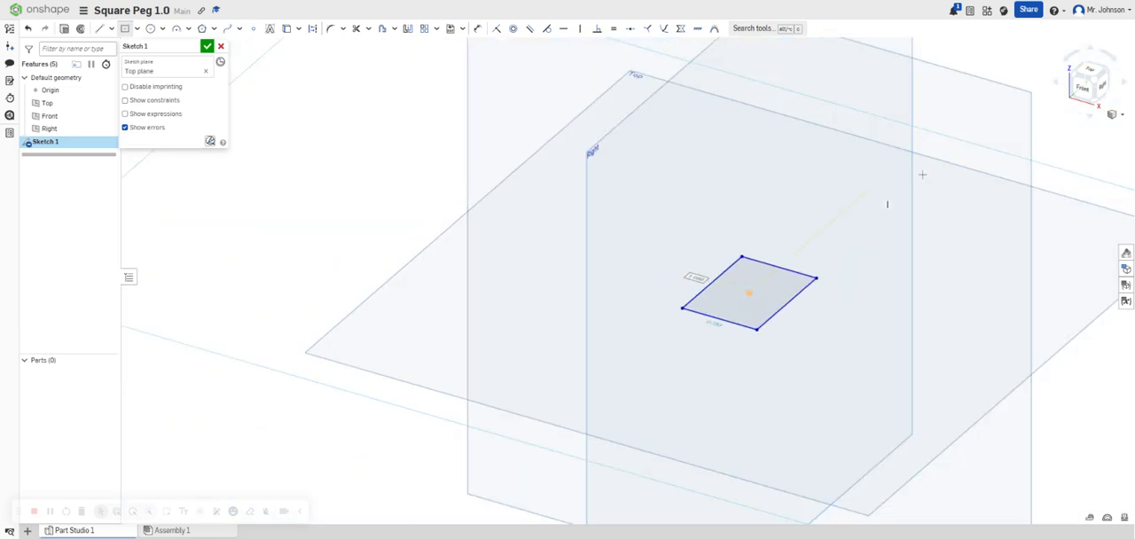
pyautogui.click(1089, 73)
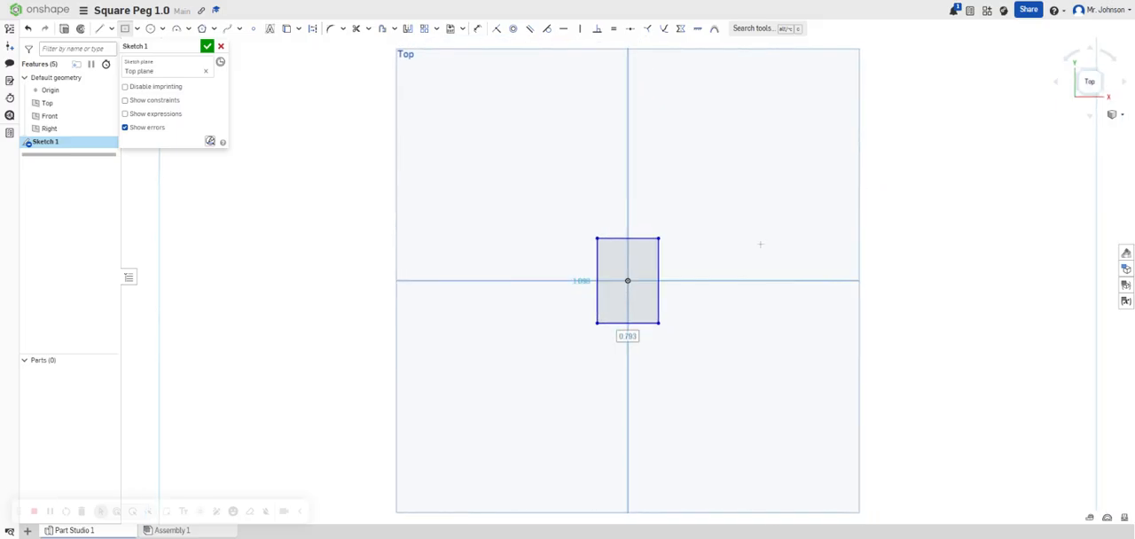
pyautogui.scroll(3, 697, 278)
pyautogui.scroll(-2, 695, 281)
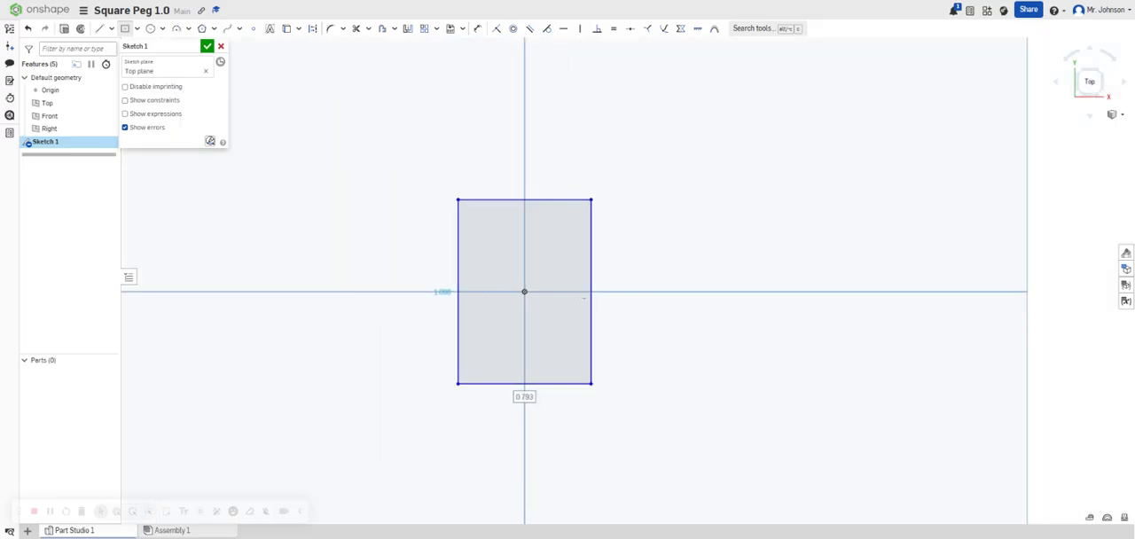
# Dimension the rectangle's height and width to 1 in each and finish the sketch.
pyautogui.press('d')
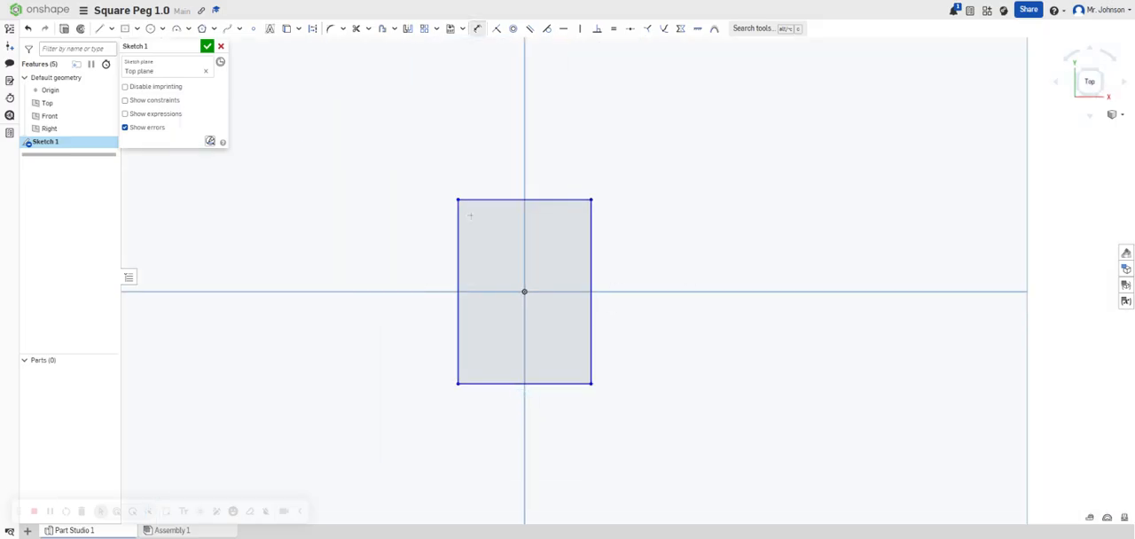
pyautogui.click(458, 245)
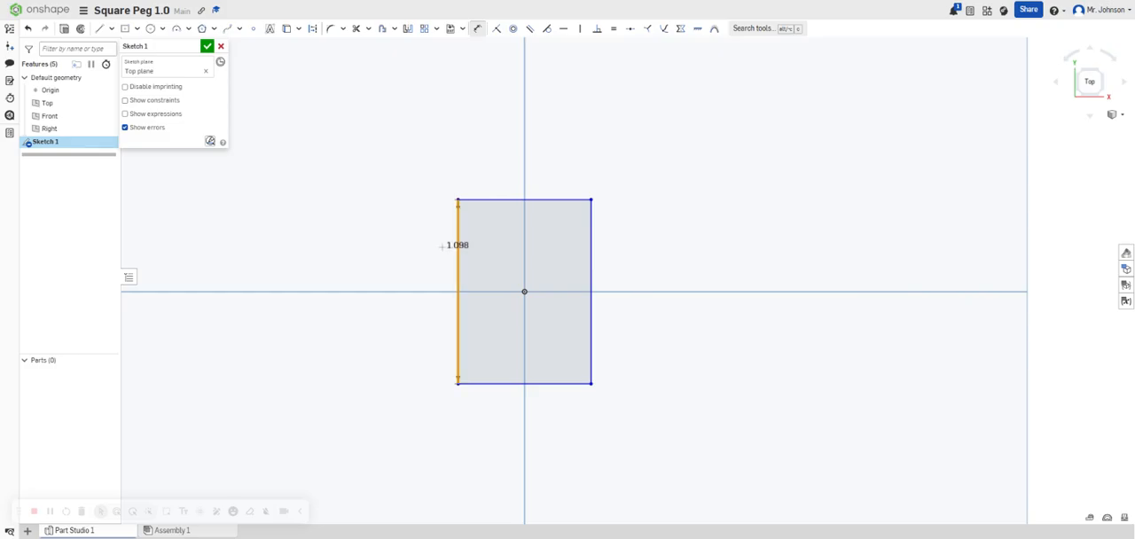
pyautogui.click(445, 280)
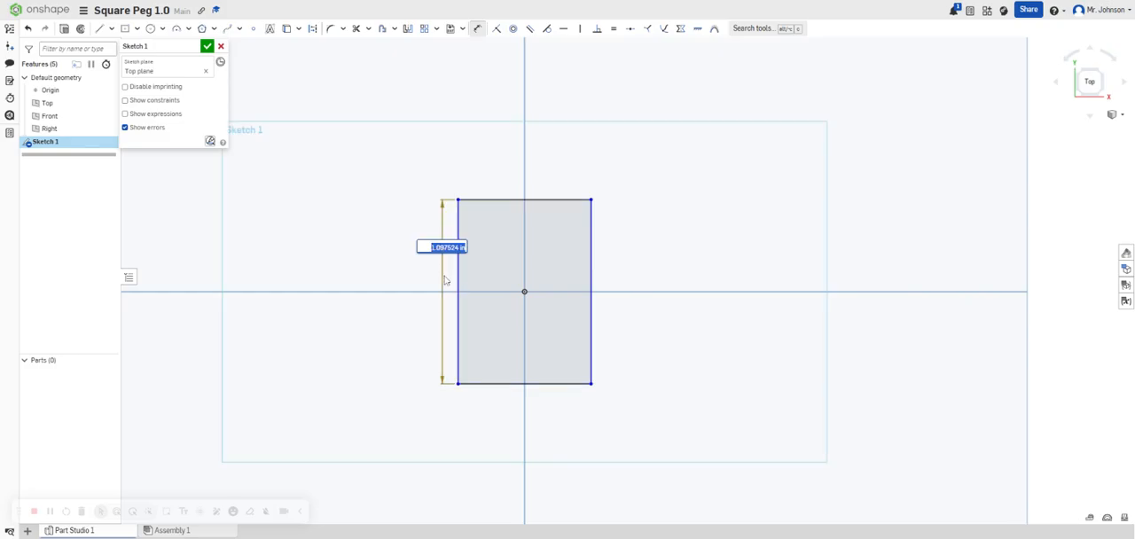
pyautogui.write('1')
pyautogui.press('Return')
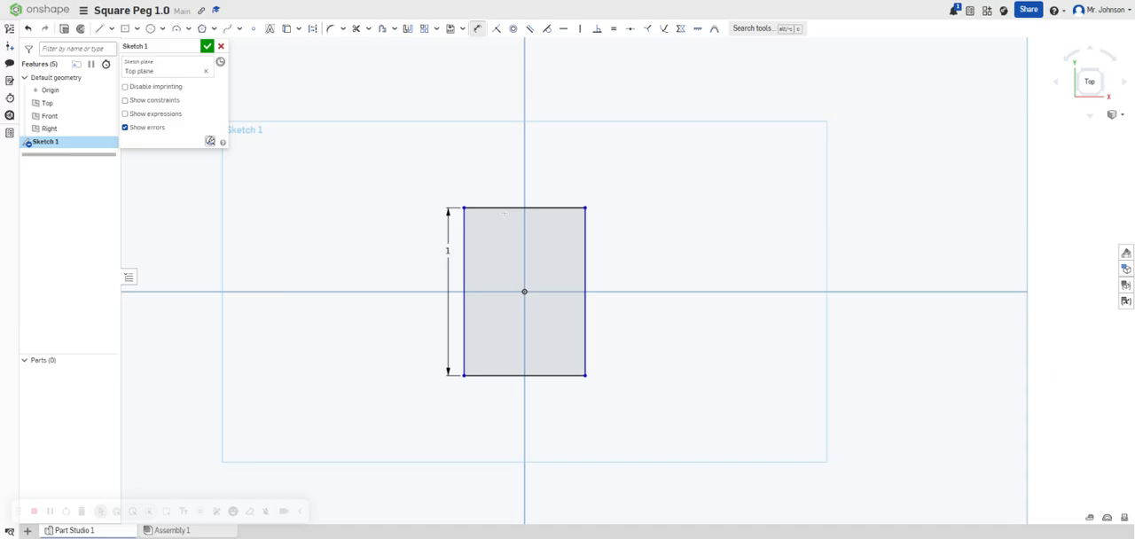
pyautogui.click(505, 208)
pyautogui.click(506, 197)
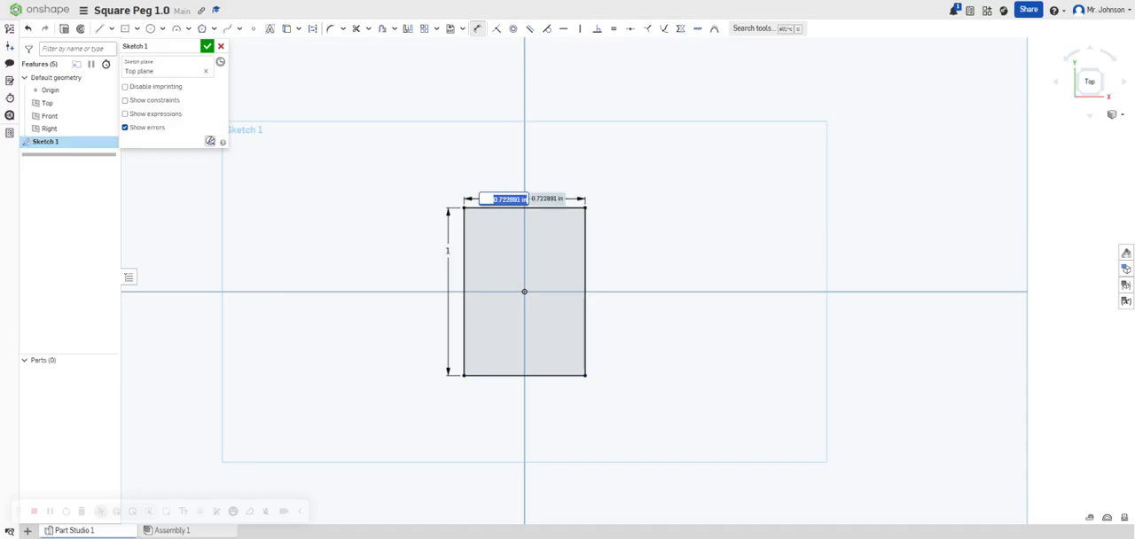
pyautogui.write('1')
pyautogui.press('Return')
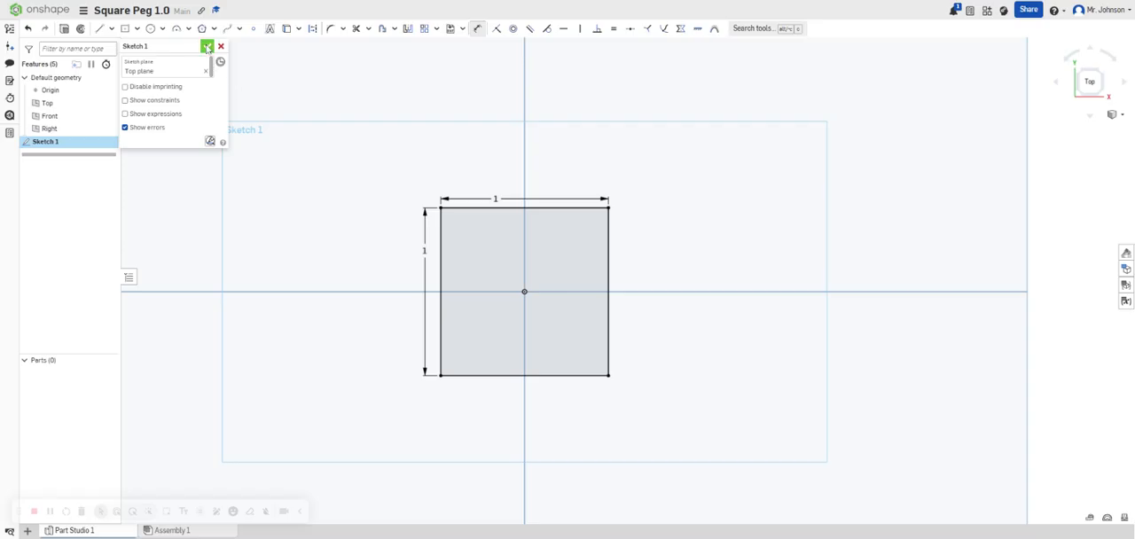
pyautogui.click(207, 46)
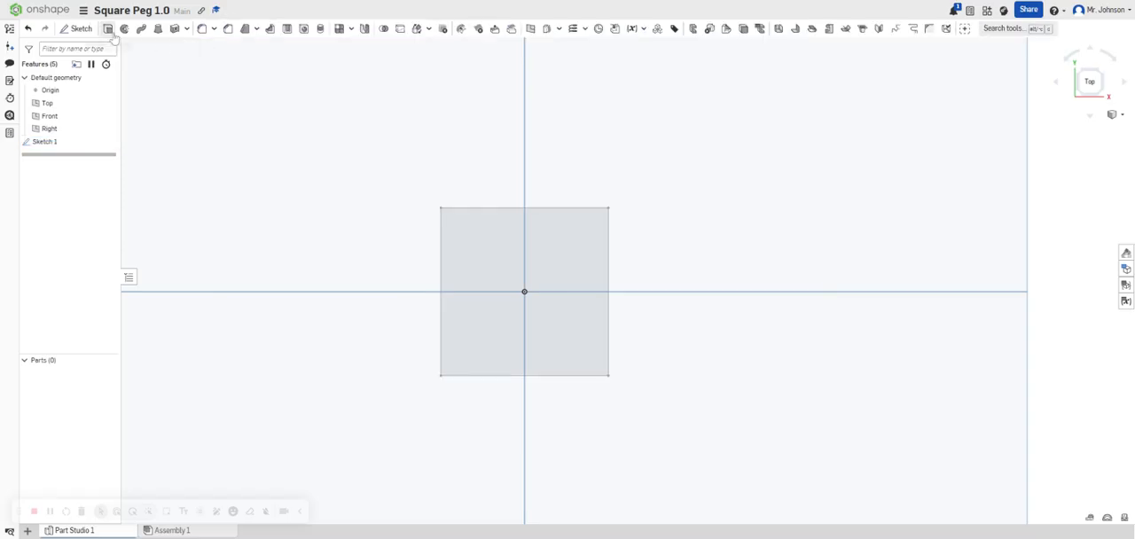
# Extrude the square sketch region as a new blind solid to form the square peg.
pyautogui.click(108, 28)
pyautogui.click(540, 284)
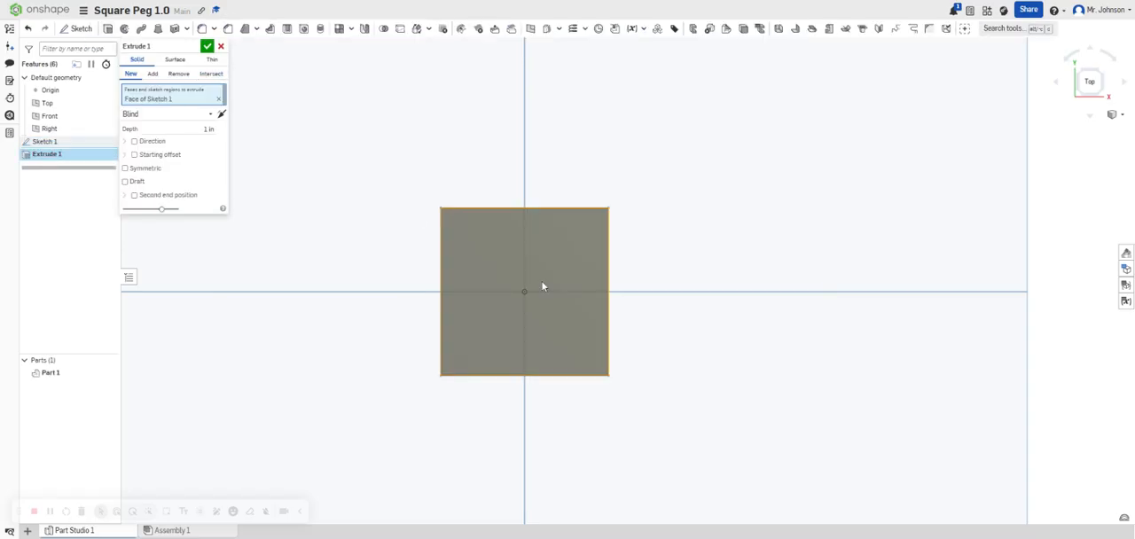
pyautogui.click(210, 130)
pyautogui.click(207, 46)
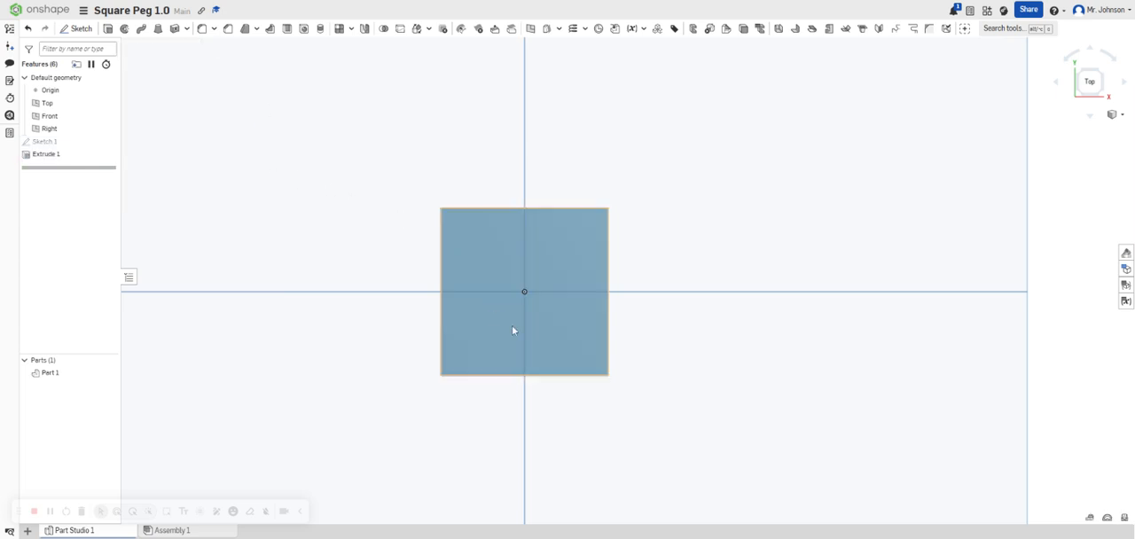
# Change the appearance of the square peg to black (000000).
pyautogui.moveTo(511, 325); pyautogui.dragTo(476, 324, button='right')
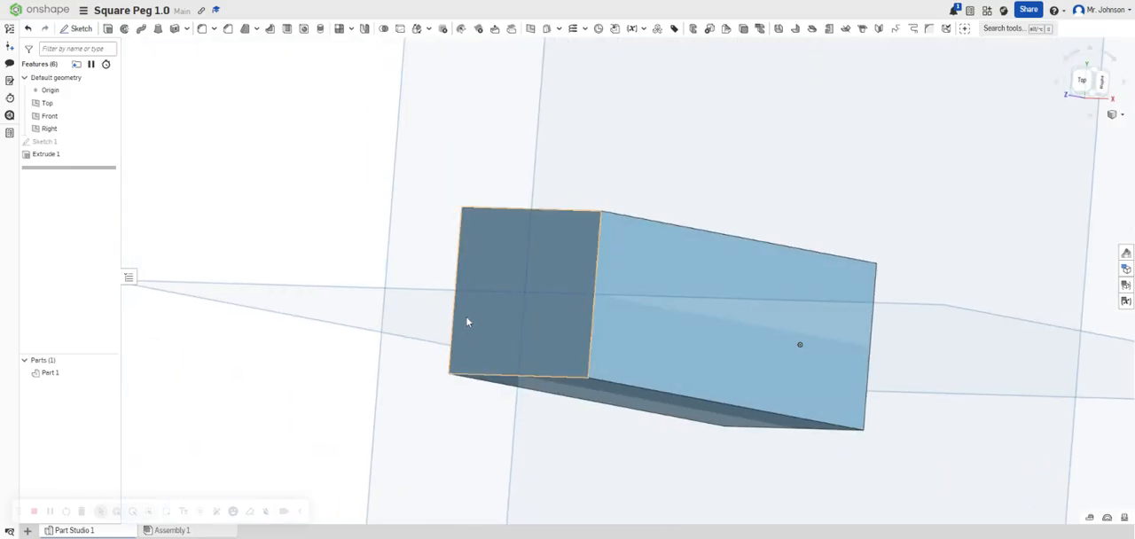
pyautogui.rightClick(675, 325)
pyautogui.click(701, 309)
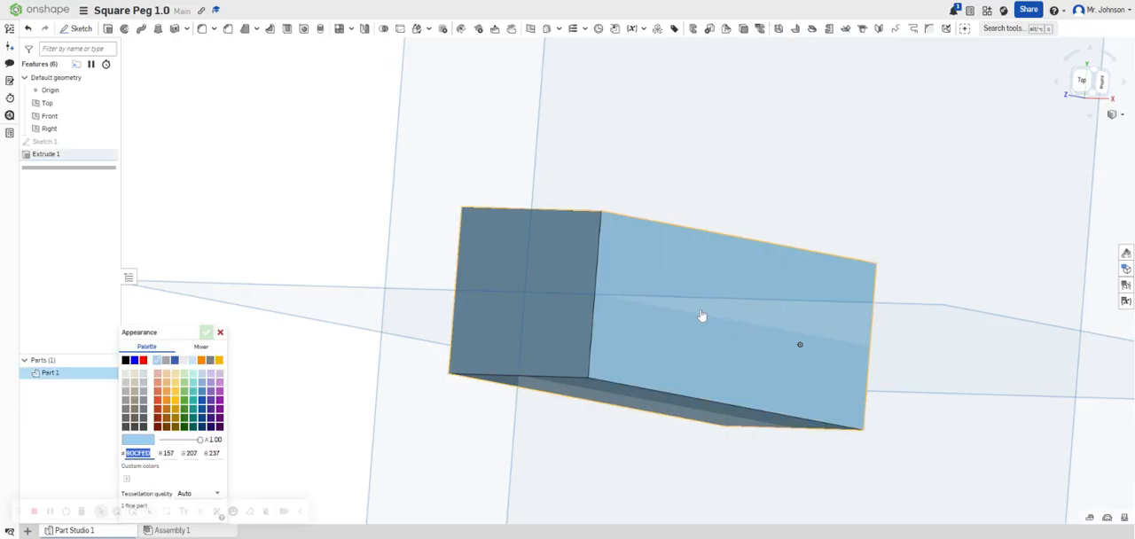
pyautogui.click(125, 360)
pyautogui.scroll(-5, 510, 368)
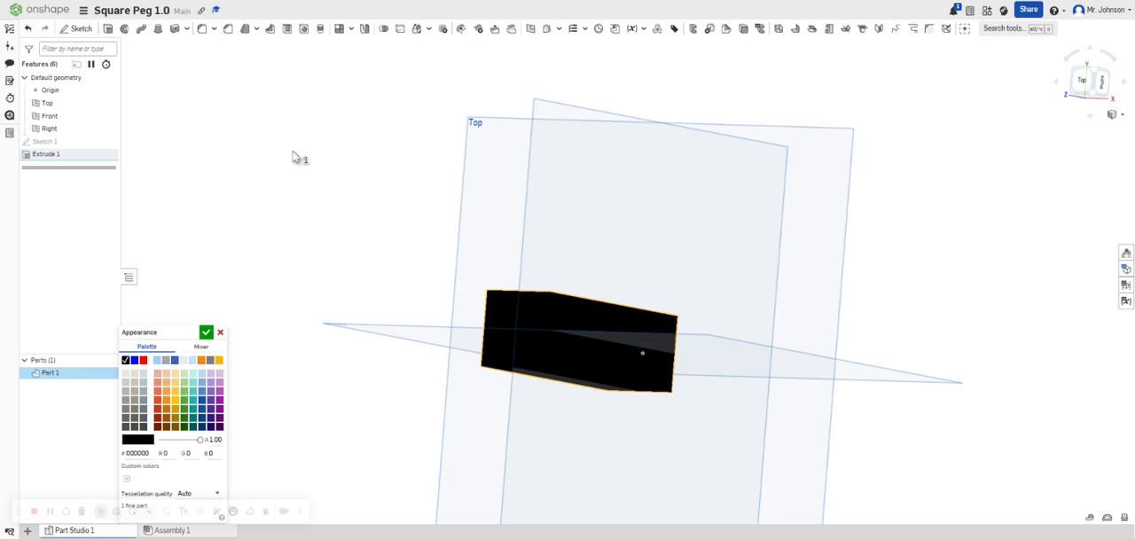
# Return to the documents page and create a new document named Pegboard Top 1.0.
pyautogui.click(49, 10)
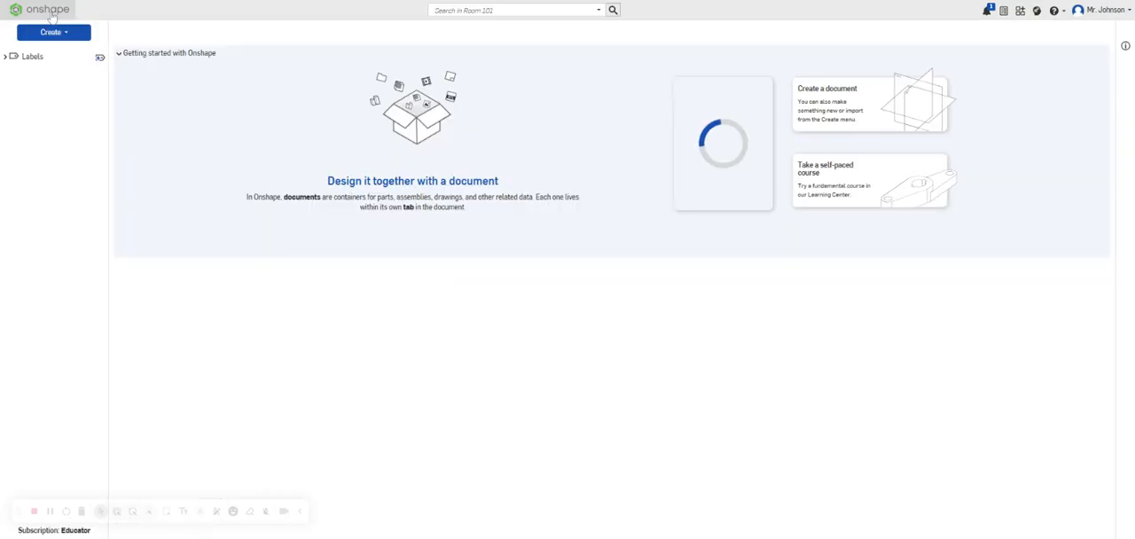
pyautogui.click(52, 33)
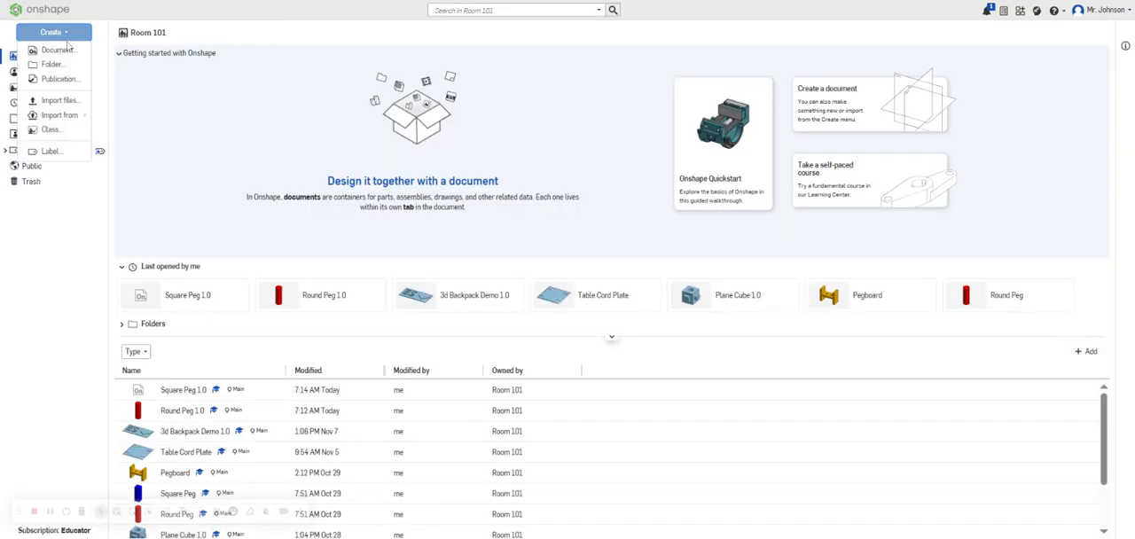
pyautogui.click(58, 50)
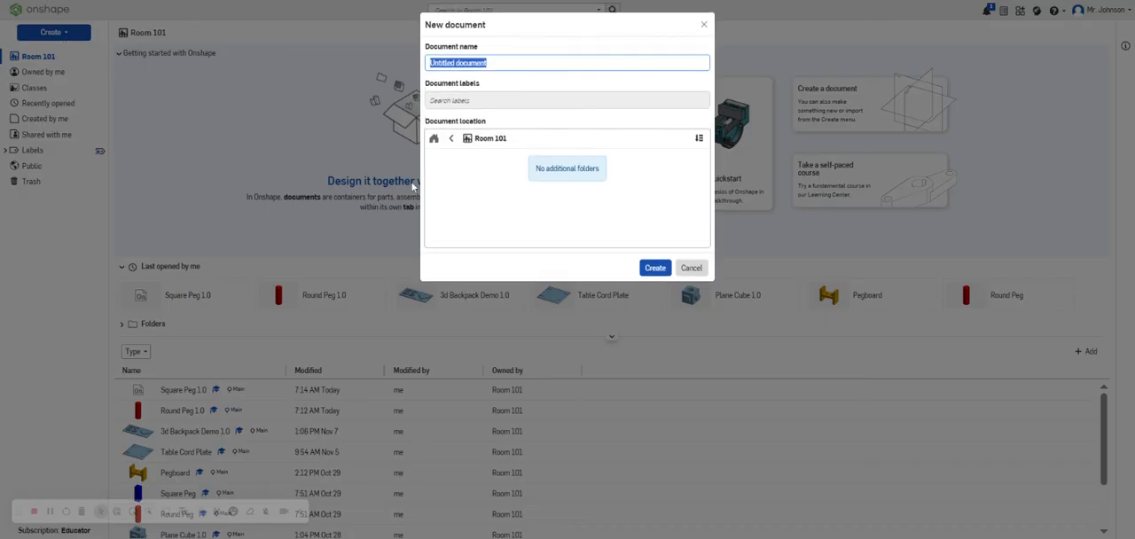
pyautogui.write('Peg')
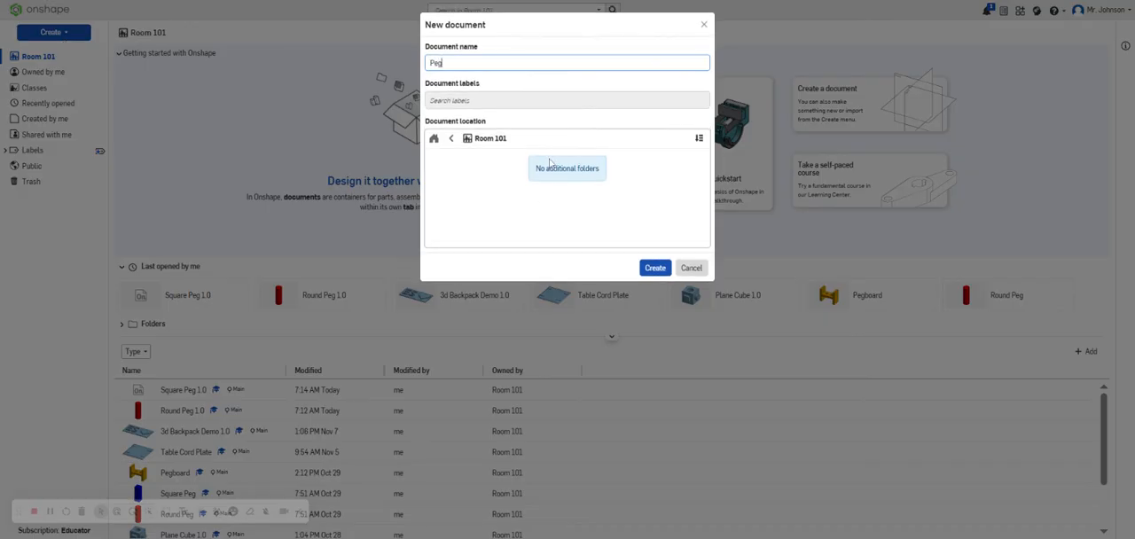
pyautogui.write('board Top')
pyautogui.write('1.0')
pyautogui.click(652, 268)
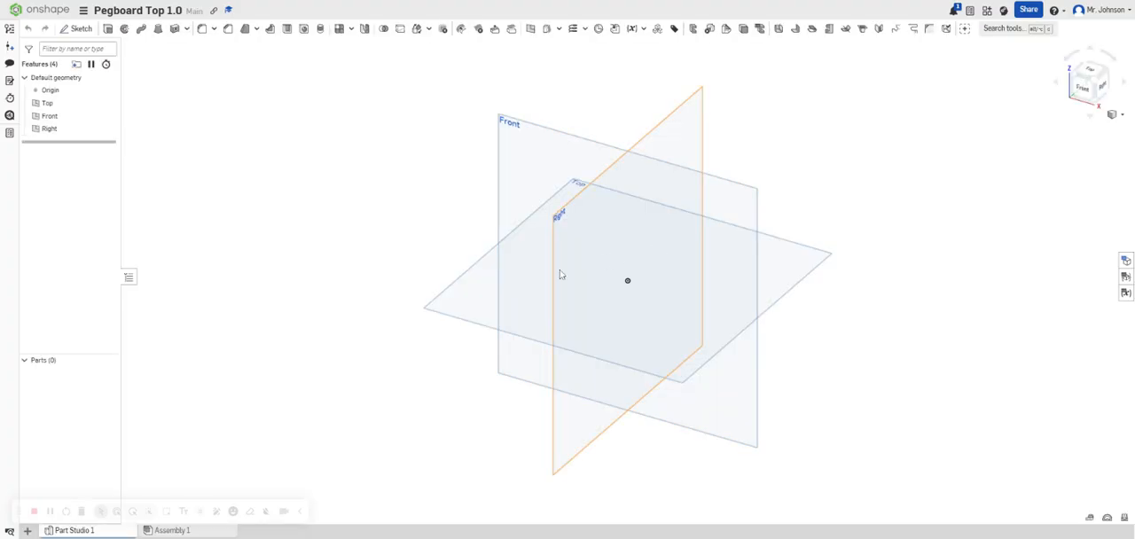
# Start a sketch on the Top plane and draw a center point rectangle about 3.2 in wide and 2.5 in deep, centered on the origin.
pyautogui.click(518, 278)
pyautogui.rightClick(517, 279)
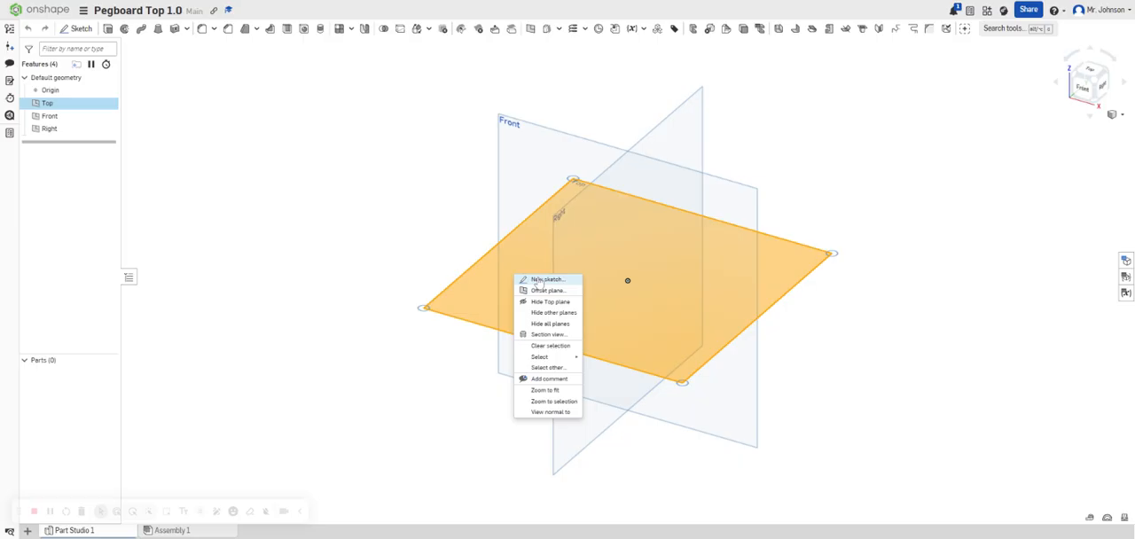
pyautogui.click(541, 279)
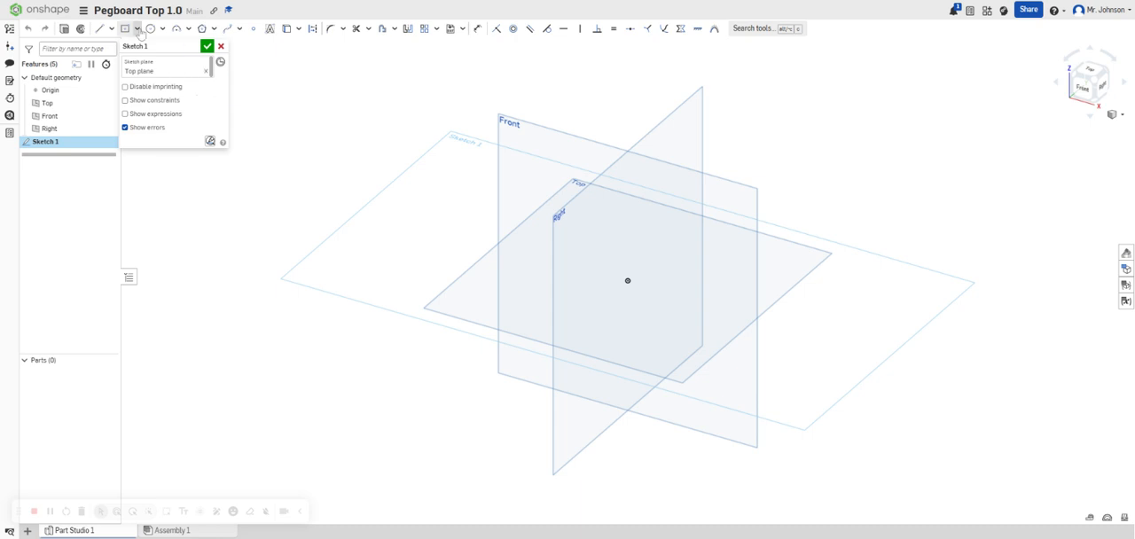
pyautogui.click(125, 28)
pyautogui.click(627, 281)
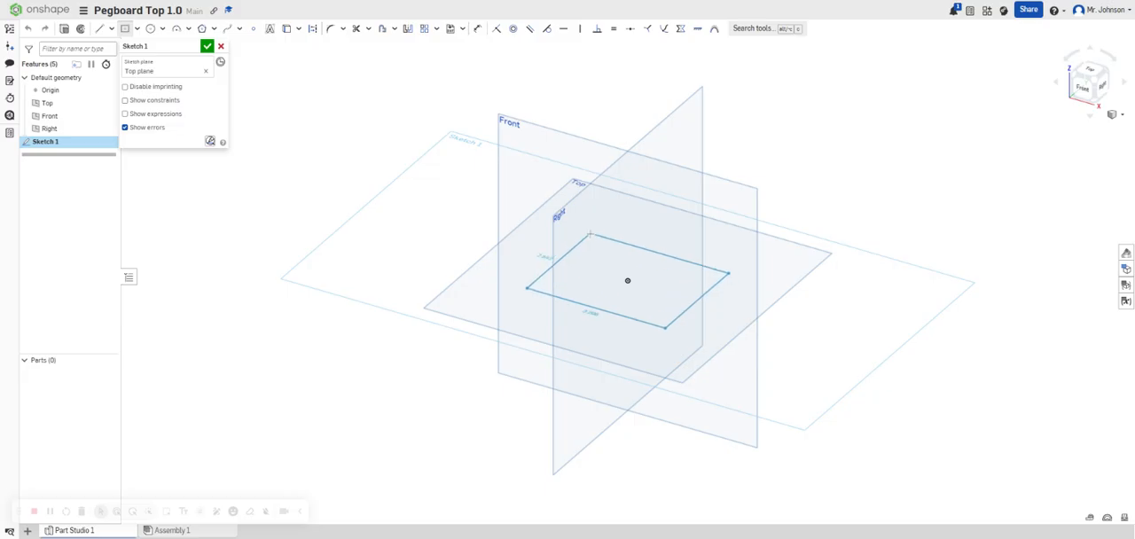
pyautogui.click(590, 233)
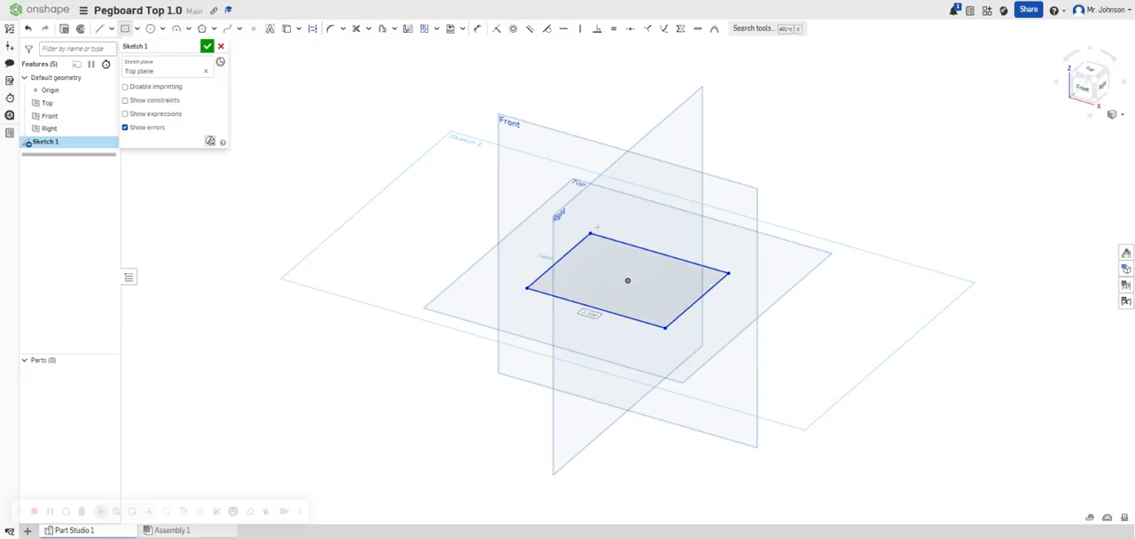
# Dimension the rectangle's long side to 5.75 in and its short side to 3 in.
pyautogui.press('d')
pyautogui.click(662, 257)
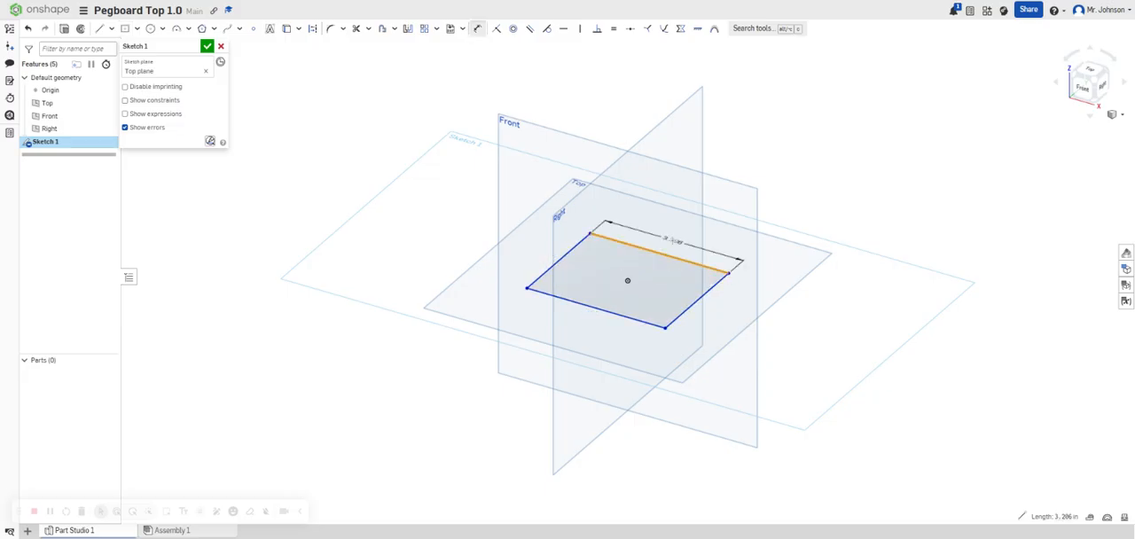
pyautogui.click(681, 250)
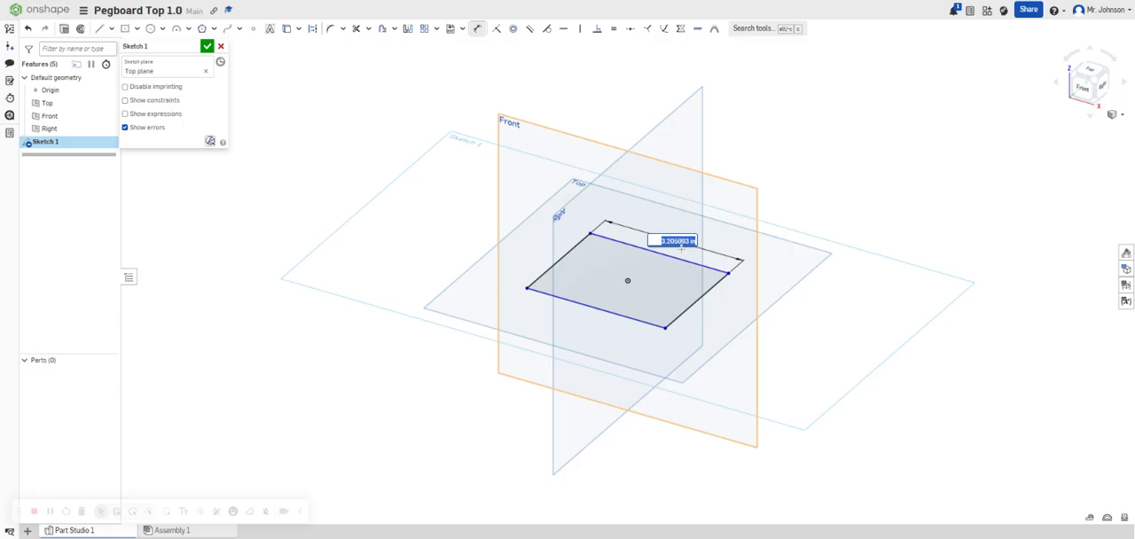
pyautogui.write('5.75')
pyautogui.press('Return')
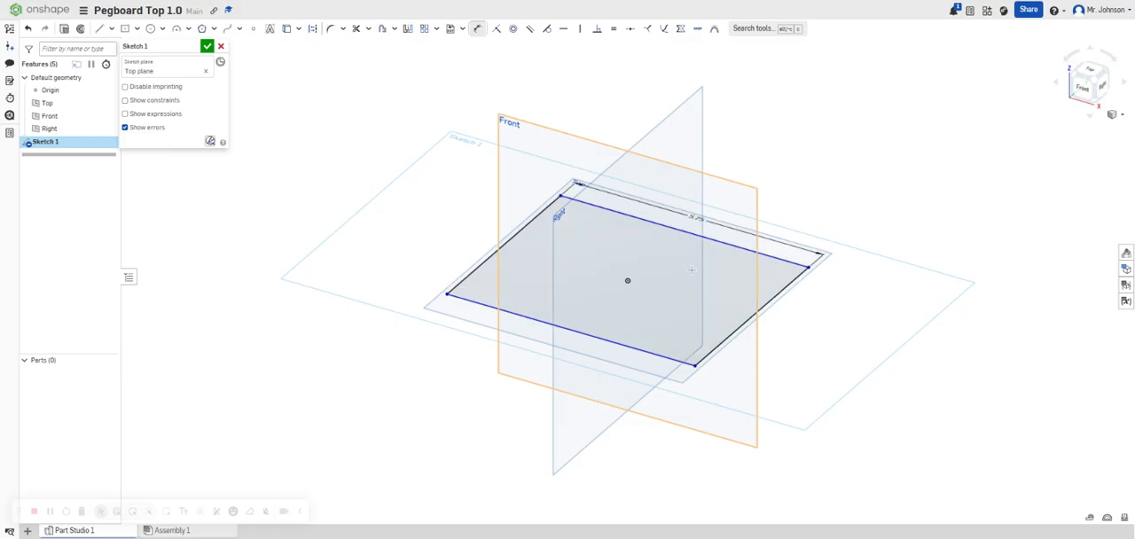
pyautogui.click(760, 307)
pyautogui.click(761, 318)
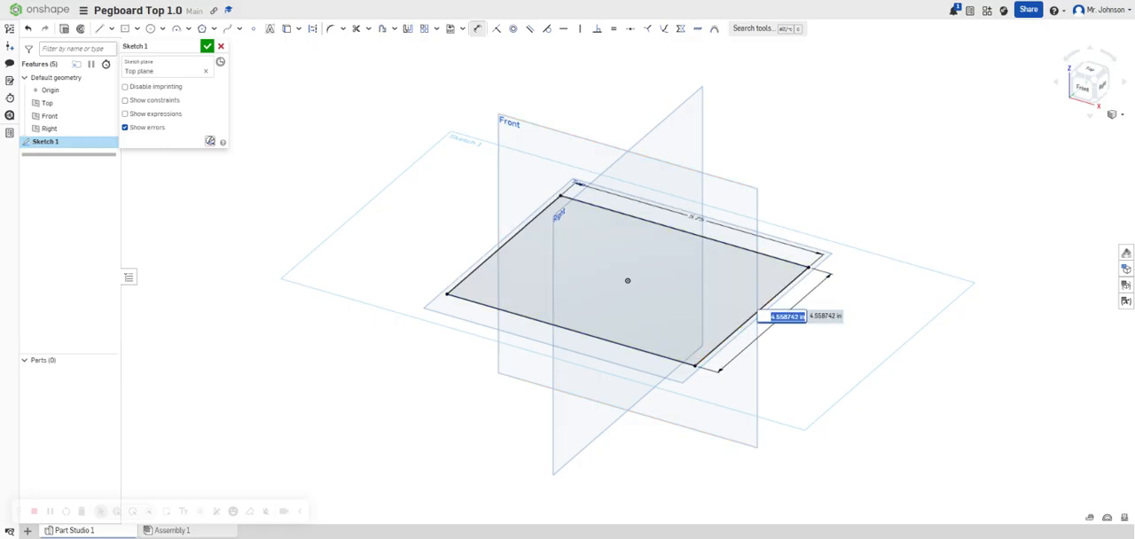
pyautogui.write('4')
pyautogui.press('Return')
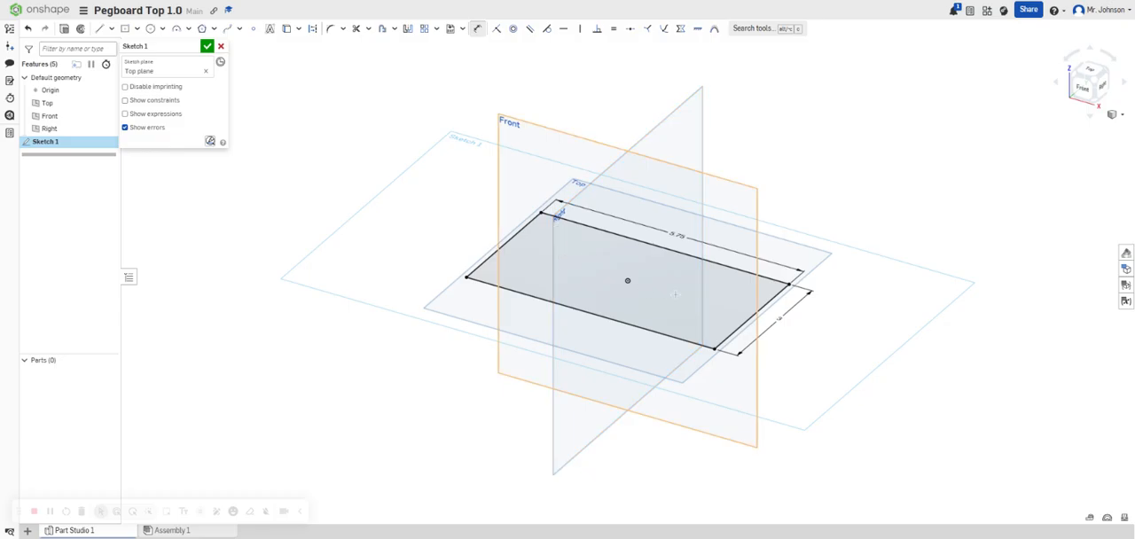
# Draw a 1 in diameter center point circle level with the origin, about 0.78 in inside the rectangle's left edge.
pyautogui.scroll(5, 618, 275)
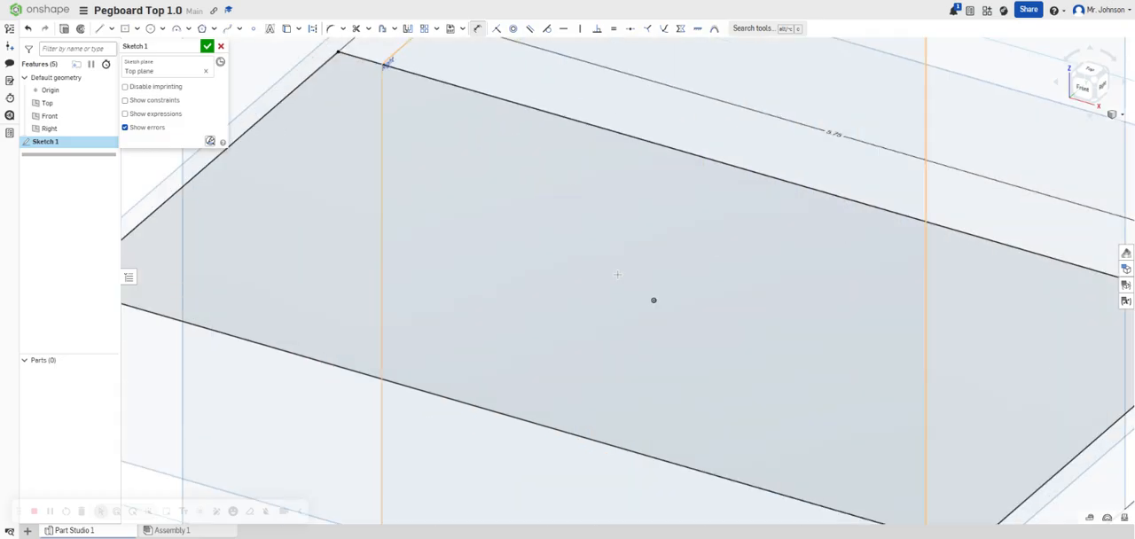
pyautogui.scroll(-2, 619, 274)
pyautogui.press('n')
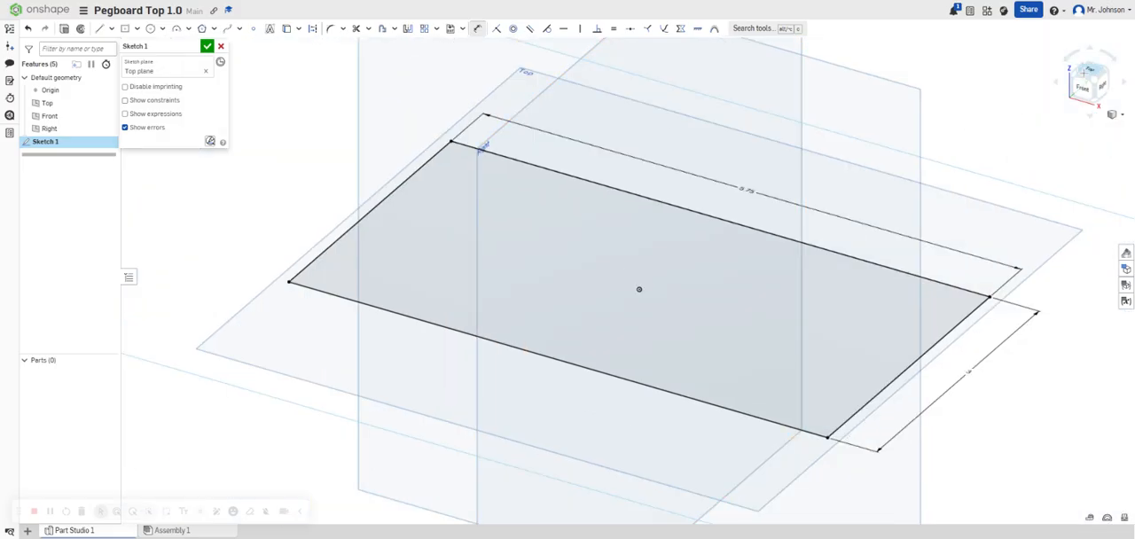
pyautogui.scroll(4, 570, 303)
pyautogui.scroll(-3, 570, 303)
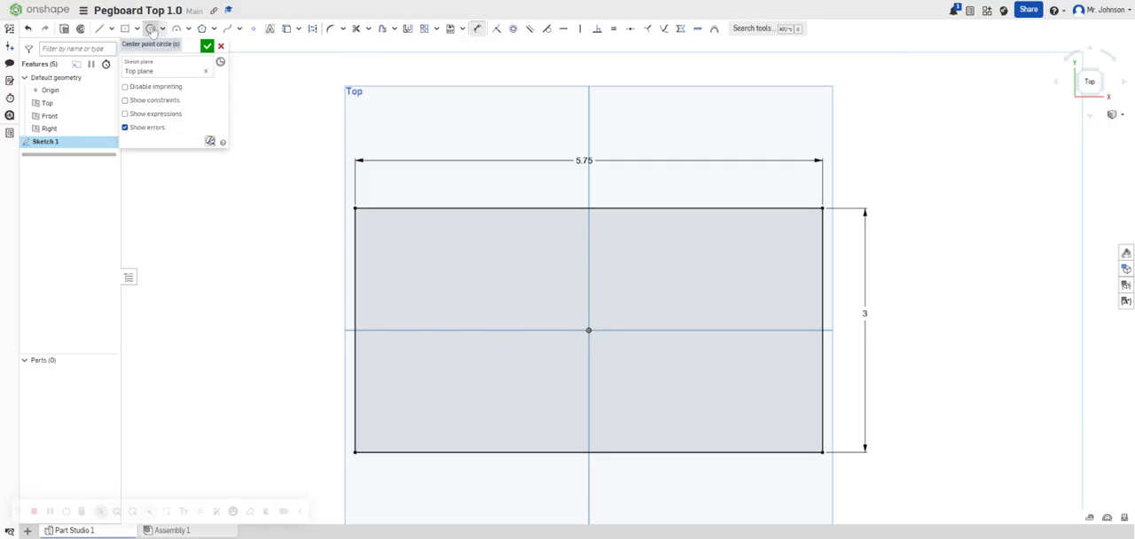
pyautogui.click(152, 29)
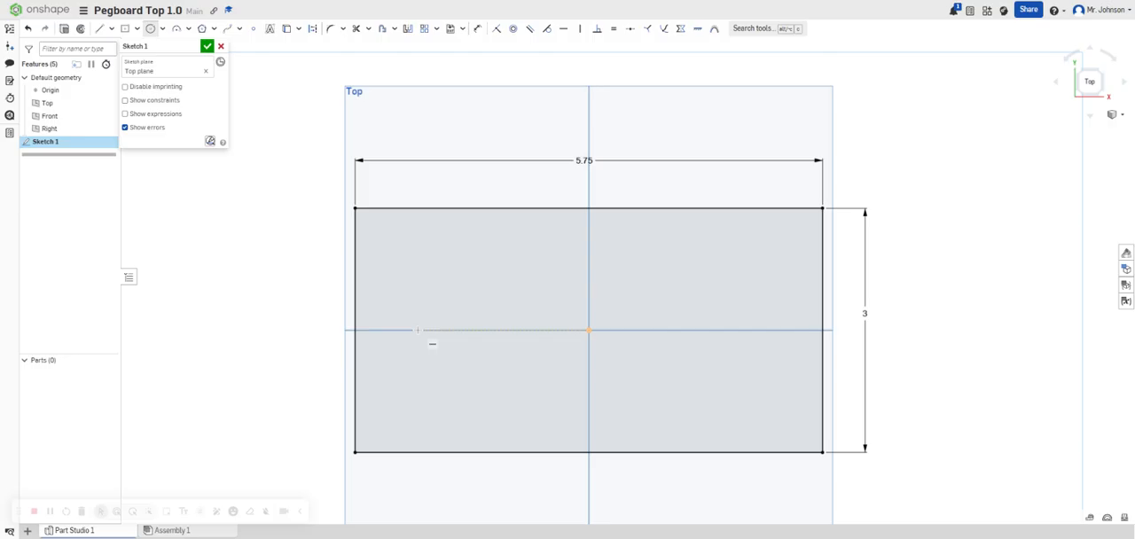
pyautogui.click(418, 330)
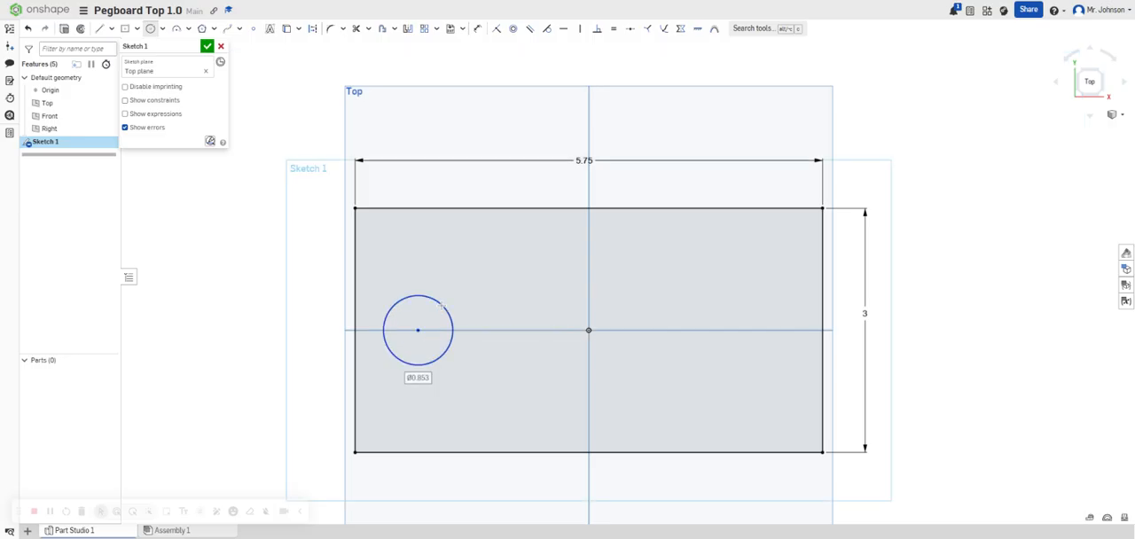
pyautogui.write('1')
pyautogui.press('Return')
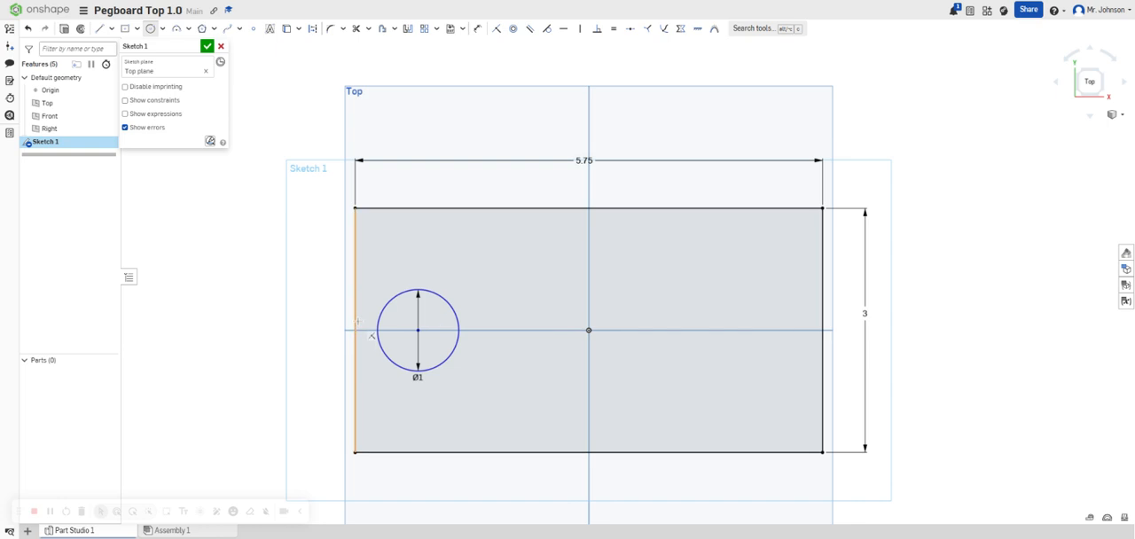
# Dimension the circle's center 1.25 in from the rectangle's left edge.
pyautogui.press('d')
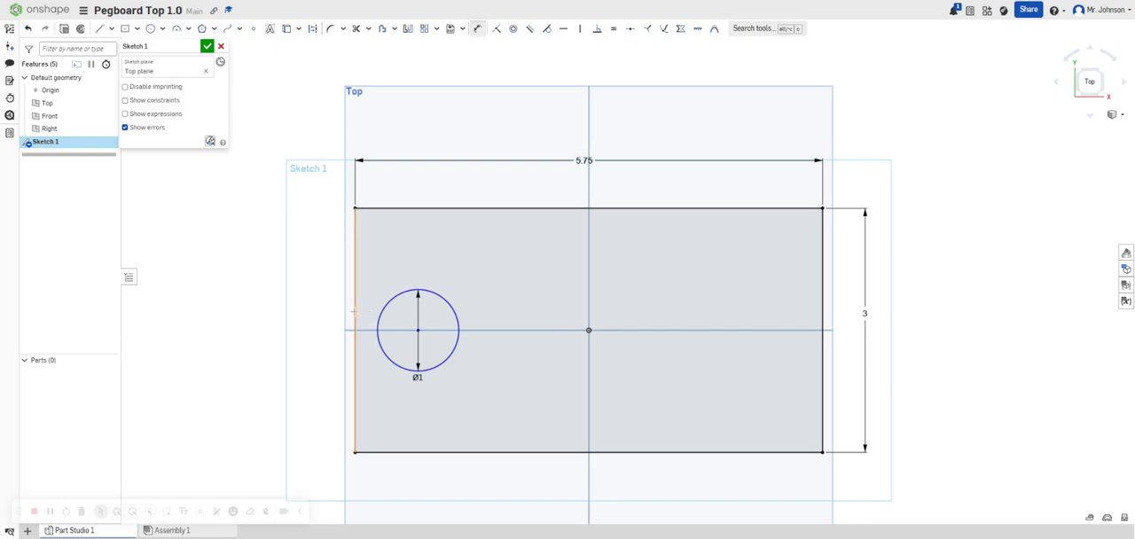
pyautogui.click(356, 314)
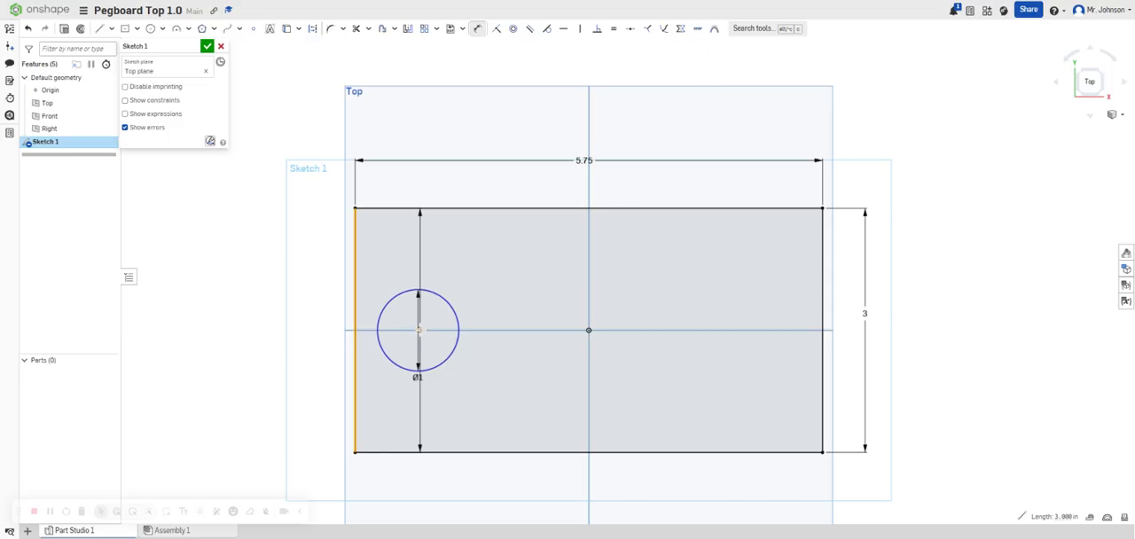
pyautogui.click(417, 329)
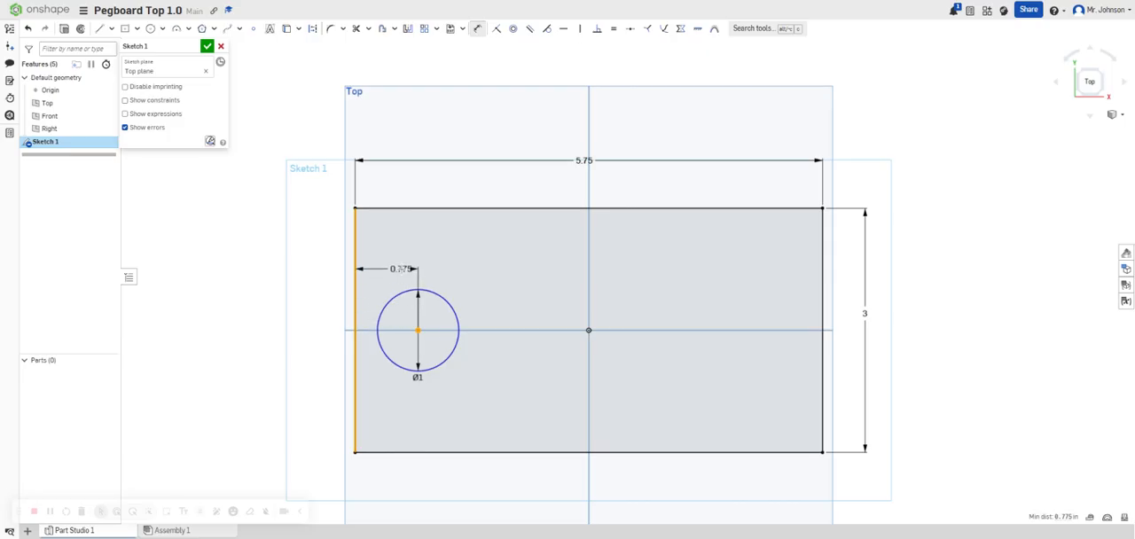
pyautogui.click(399, 270)
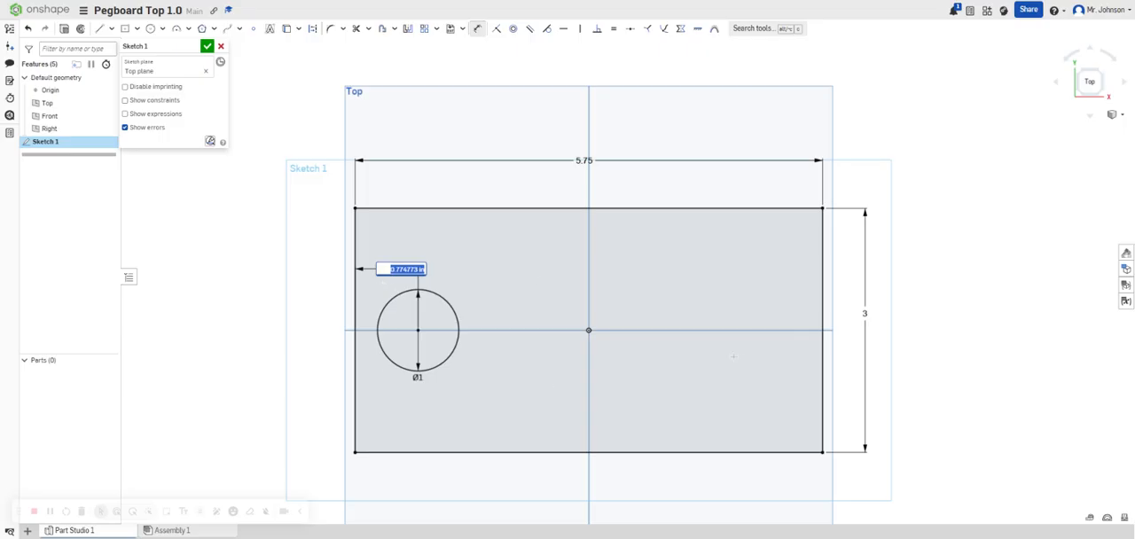
pyautogui.write('1.25')
pyautogui.press('Return')
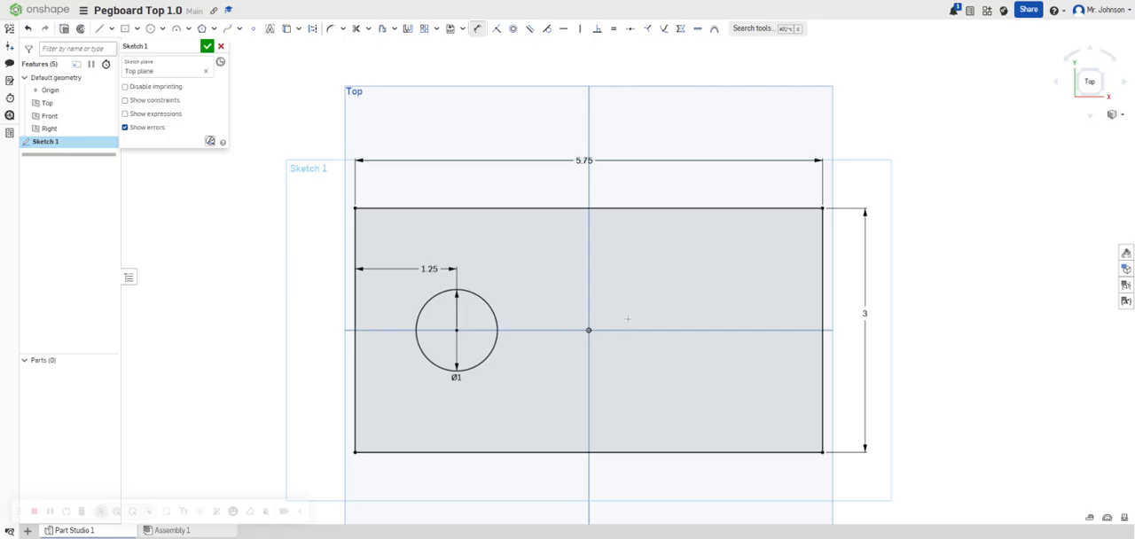
# Draw a center point rectangle level with the origin, about 1.82 in to its right, and dimension its height and width to 1 in.
pyautogui.click(126, 33)
pyautogui.click(737, 330)
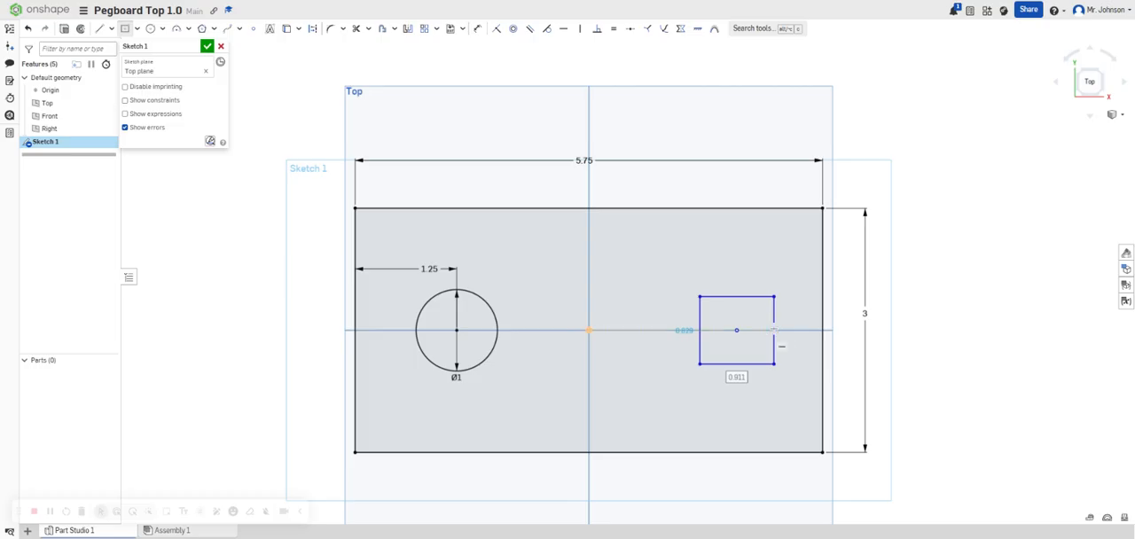
pyautogui.press('d')
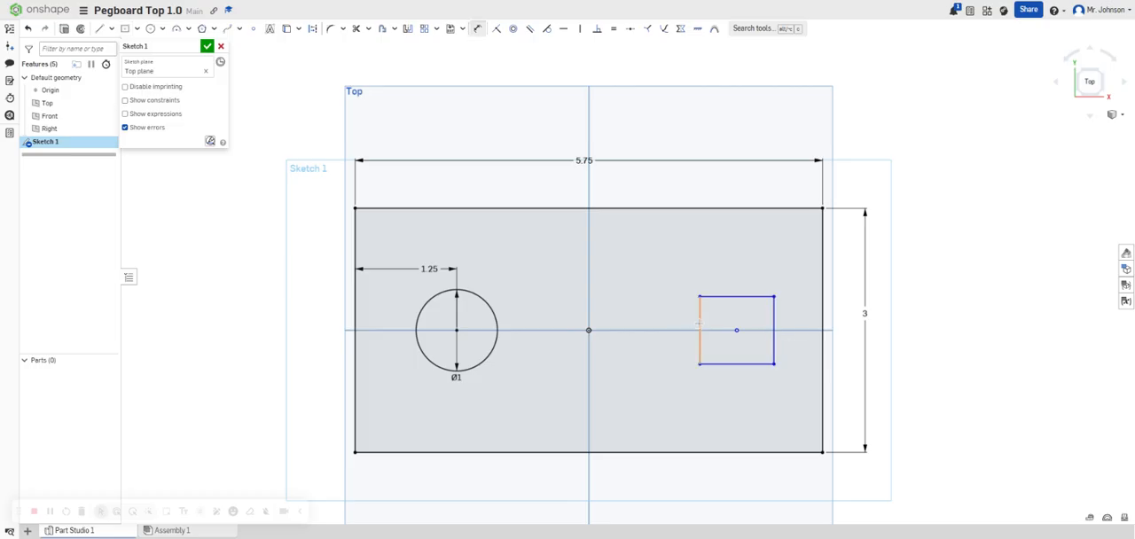
pyautogui.click(700, 322)
pyautogui.click(691, 315)
pyautogui.write('1')
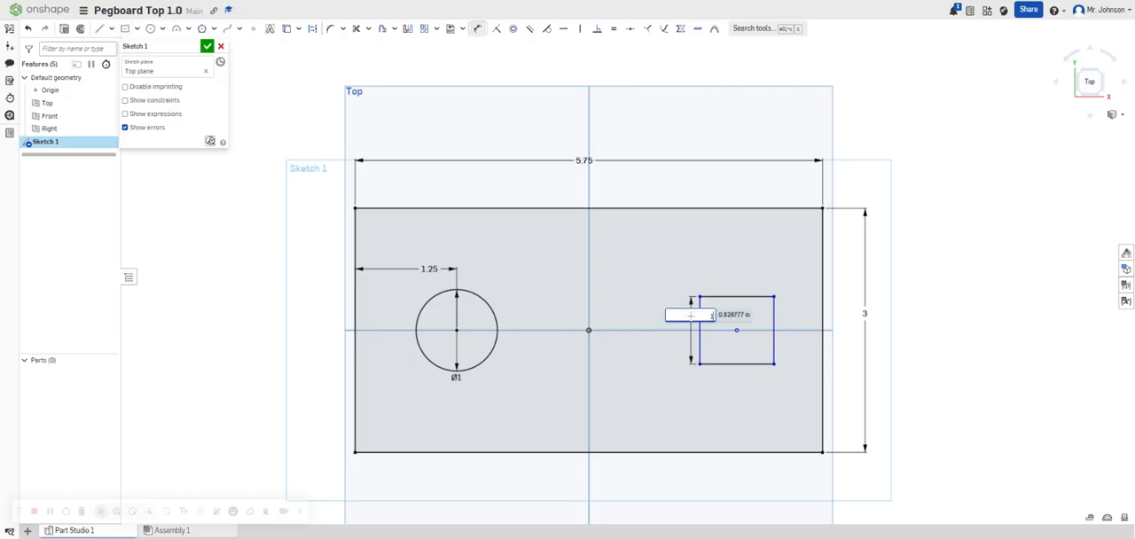
pyautogui.press('Return')
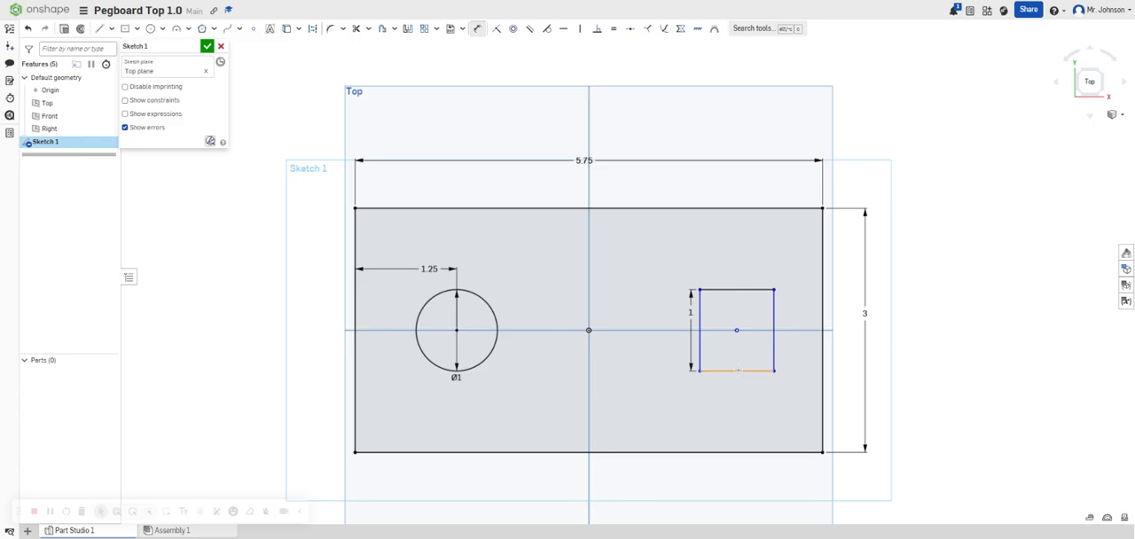
pyautogui.click(736, 289)
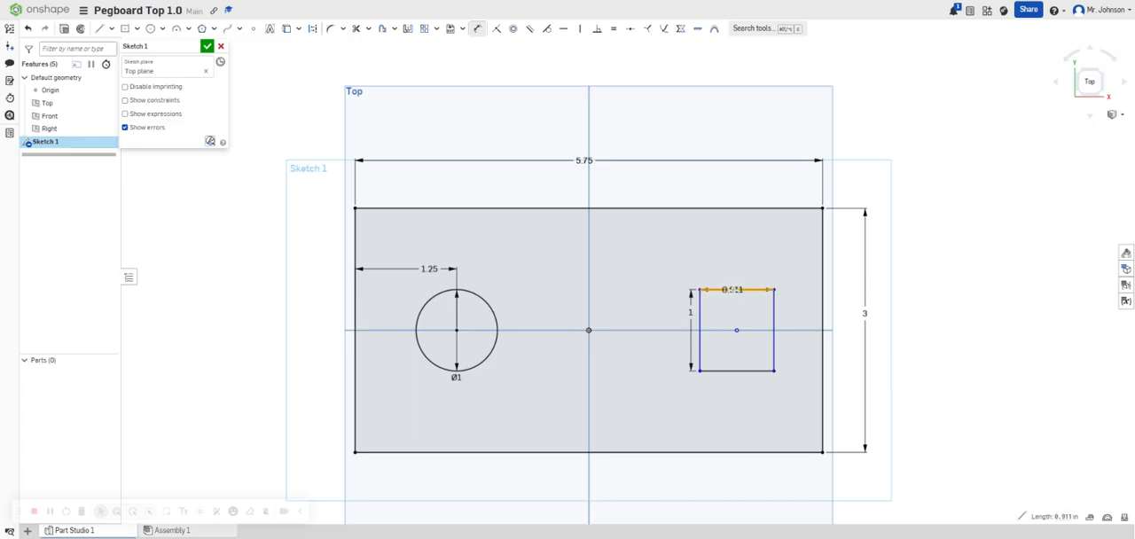
pyautogui.click(733, 280)
pyautogui.press('Return')
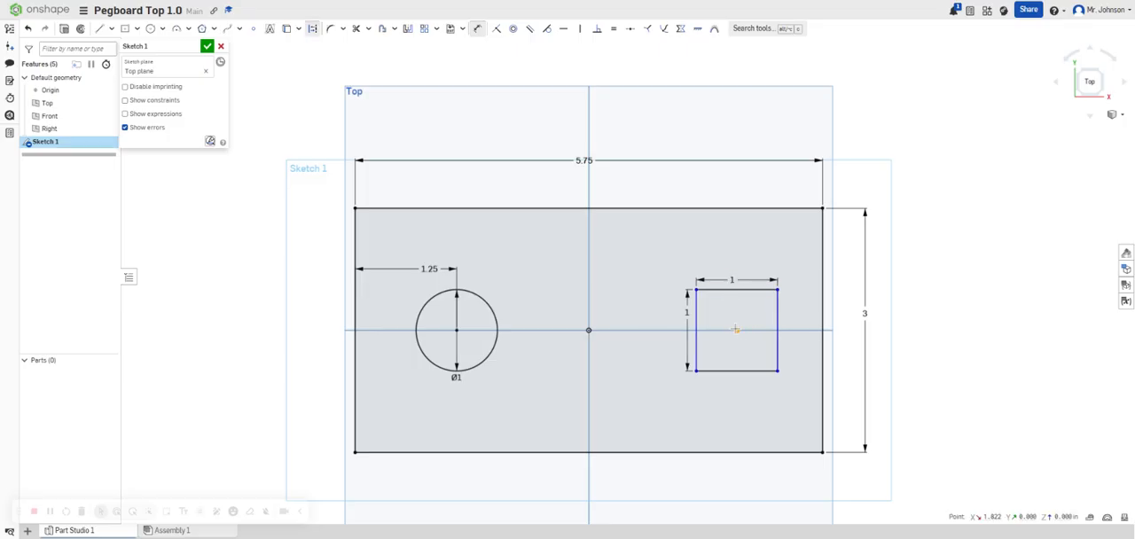
# Dimension the gap between the small square's right side and the outer rectangle's right edge to 1.25 in.
pyautogui.click(736, 330)
pyautogui.click(864, 328)
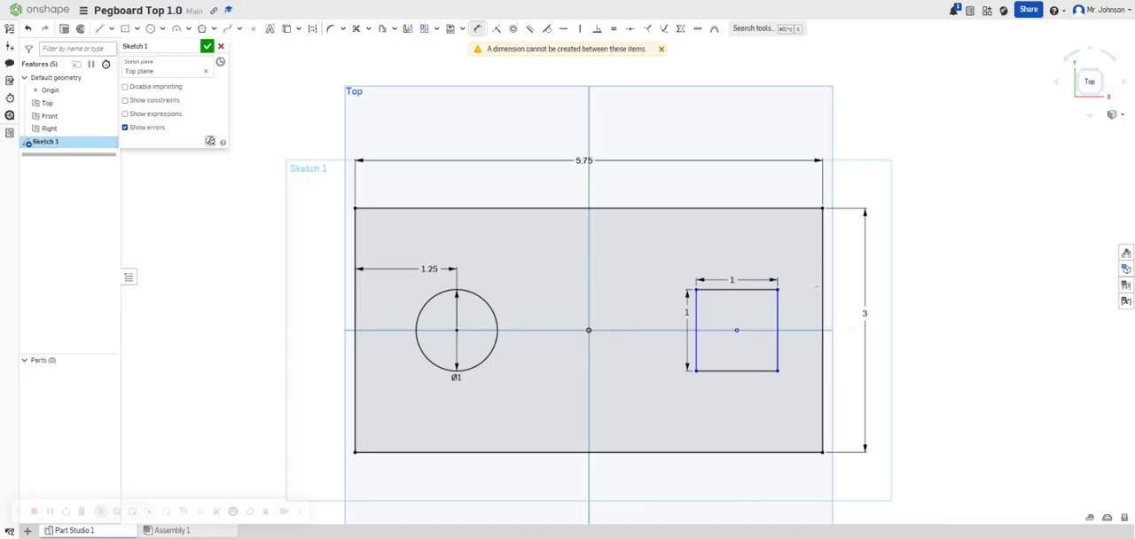
pyautogui.click(778, 308)
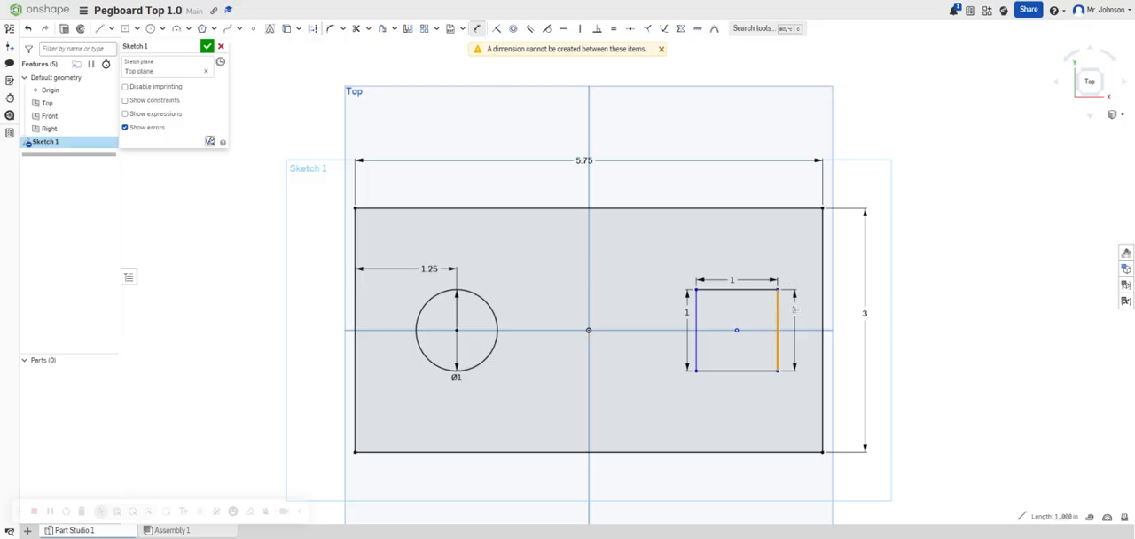
pyautogui.click(823, 303)
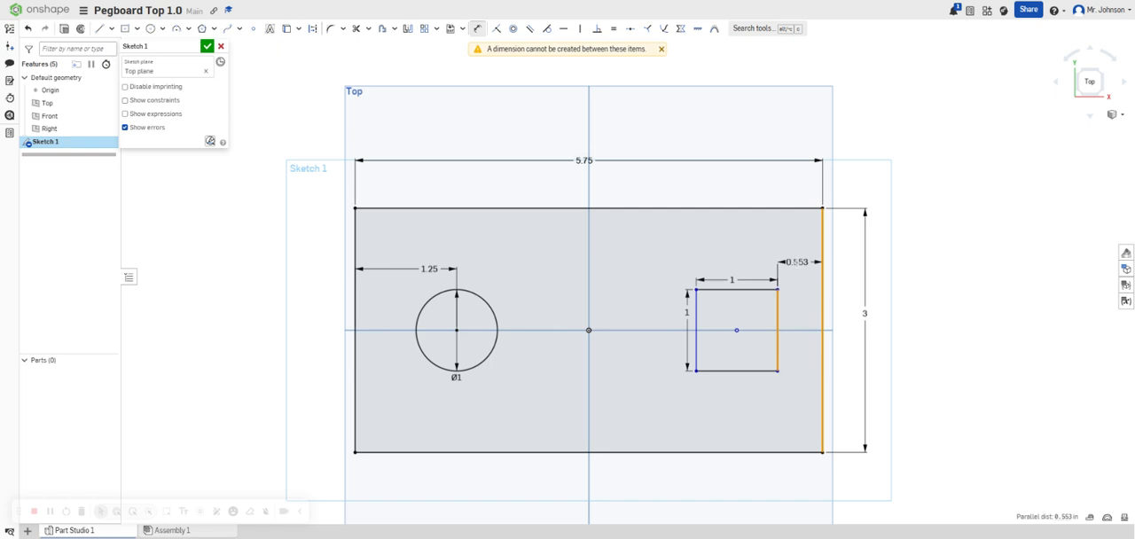
pyautogui.click(803, 262)
pyautogui.write('1')
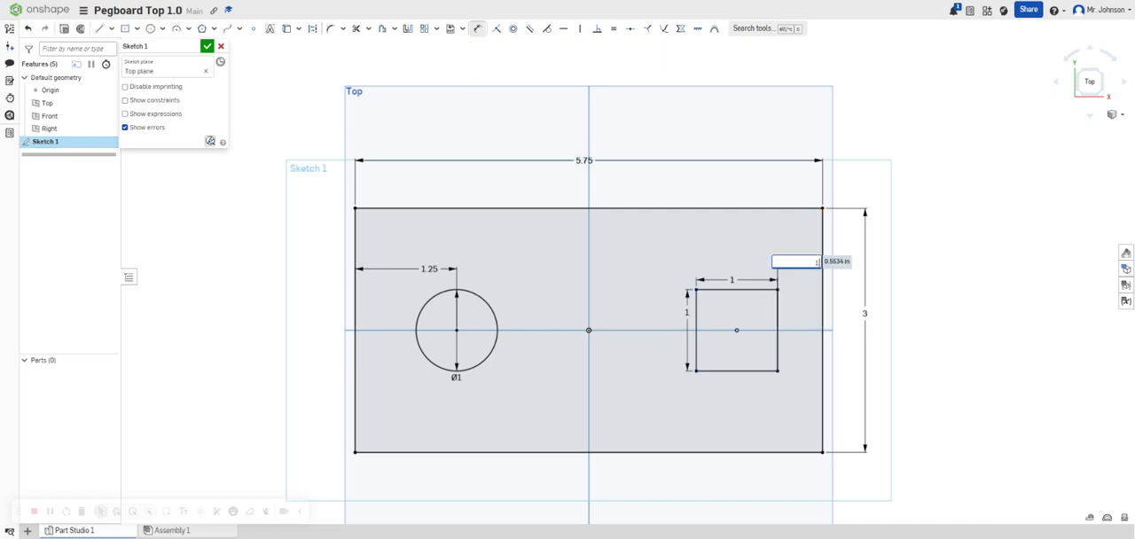
pyautogui.write('.25')
pyautogui.press('Return')
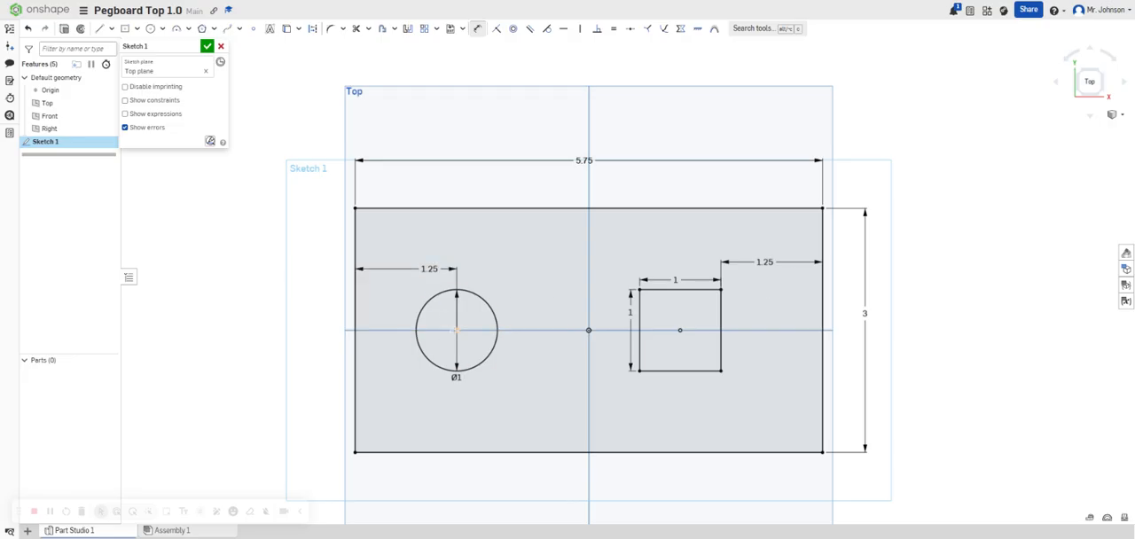
# Set the distance from the outer rectangle's left edge to the circle's center to 1.75 in.
pyautogui.doubleClick(429, 268)
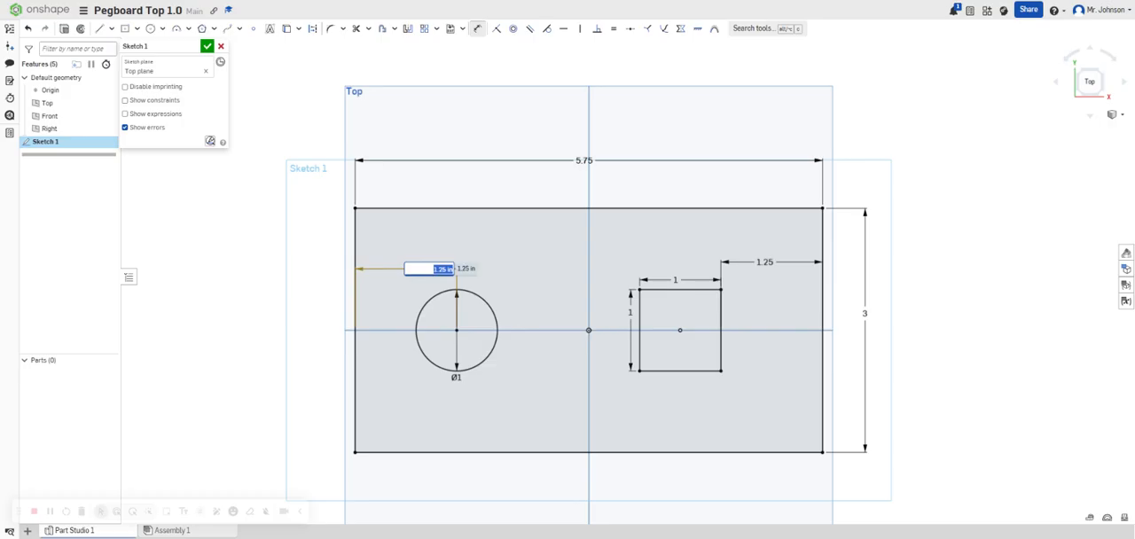
pyautogui.click(442, 270)
pyautogui.moveTo(443, 269); pyautogui.dragTo(439, 269)
pyautogui.write('7')
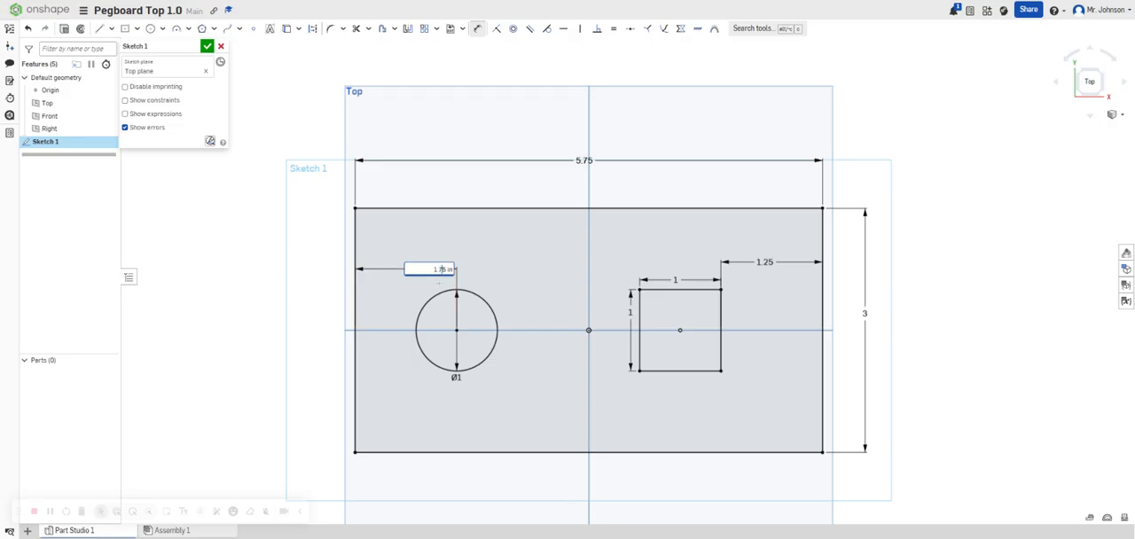
pyautogui.press('Return')
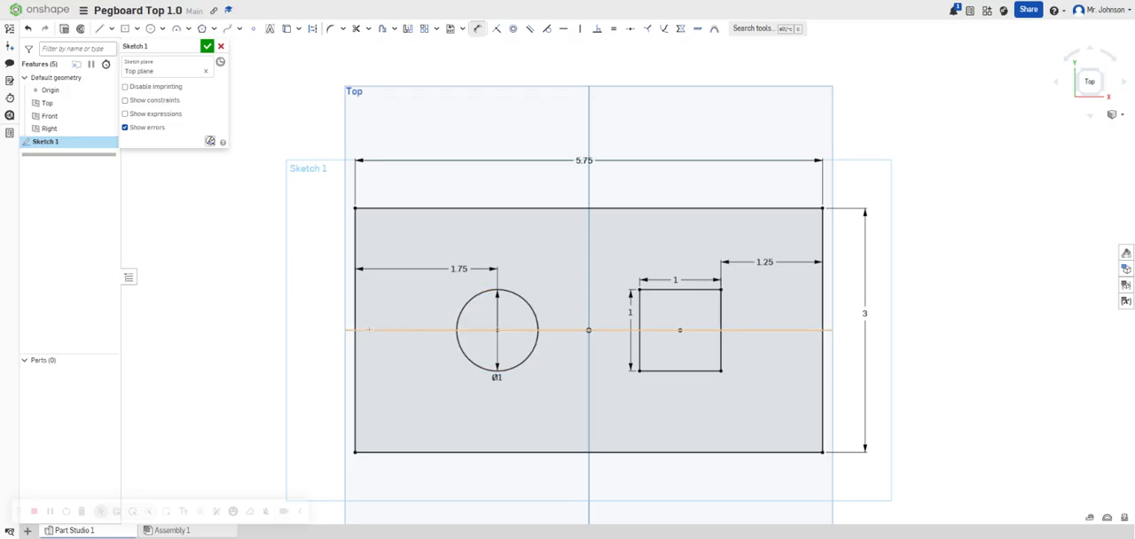
# Add a driven reference dimension between the outer rectangle's left edge and the near side of the circle.
pyautogui.click(457, 330)
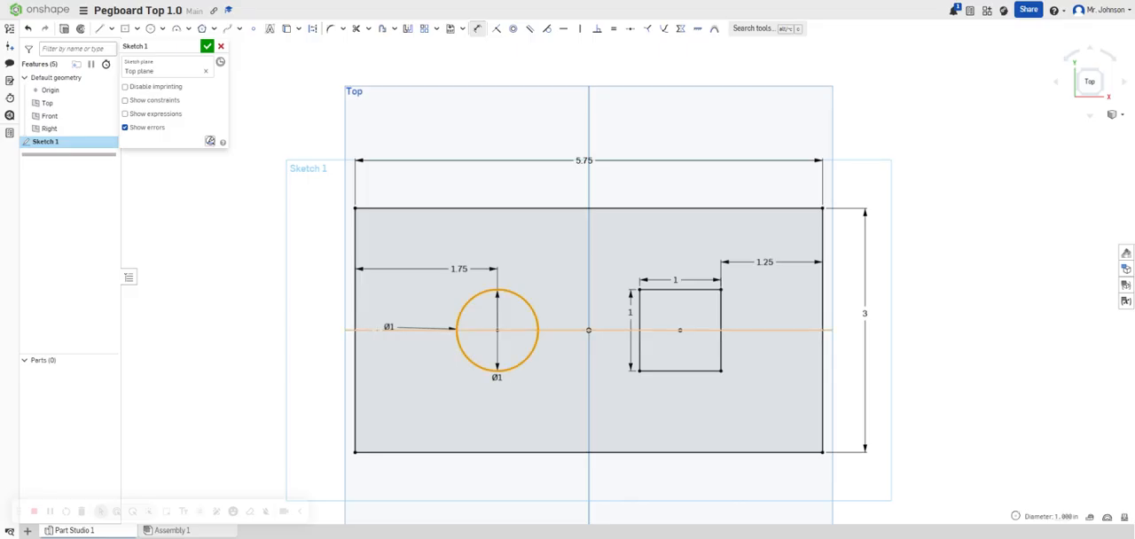
pyautogui.click(356, 328)
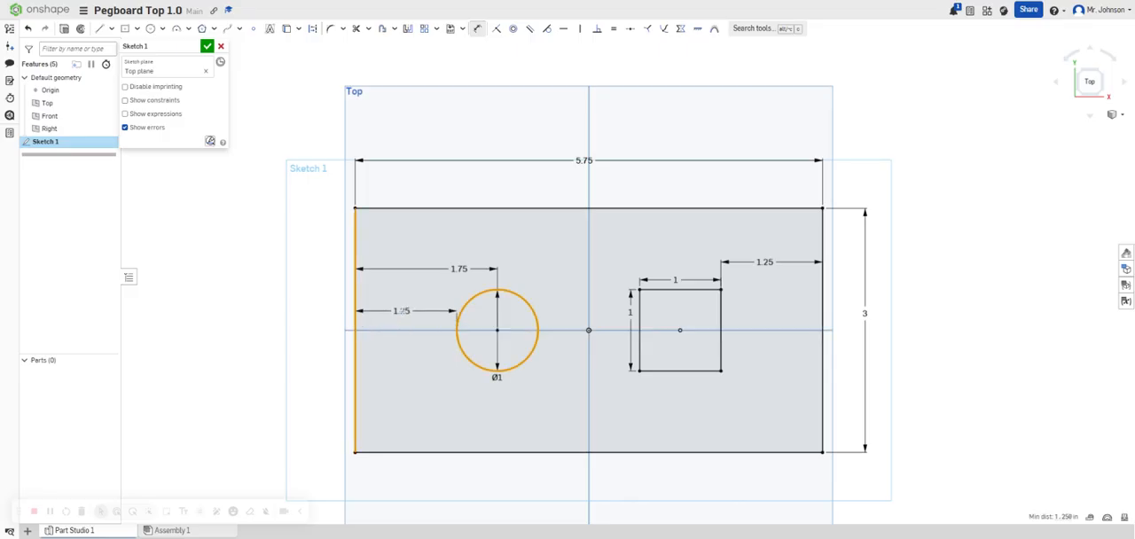
pyautogui.click(401, 311)
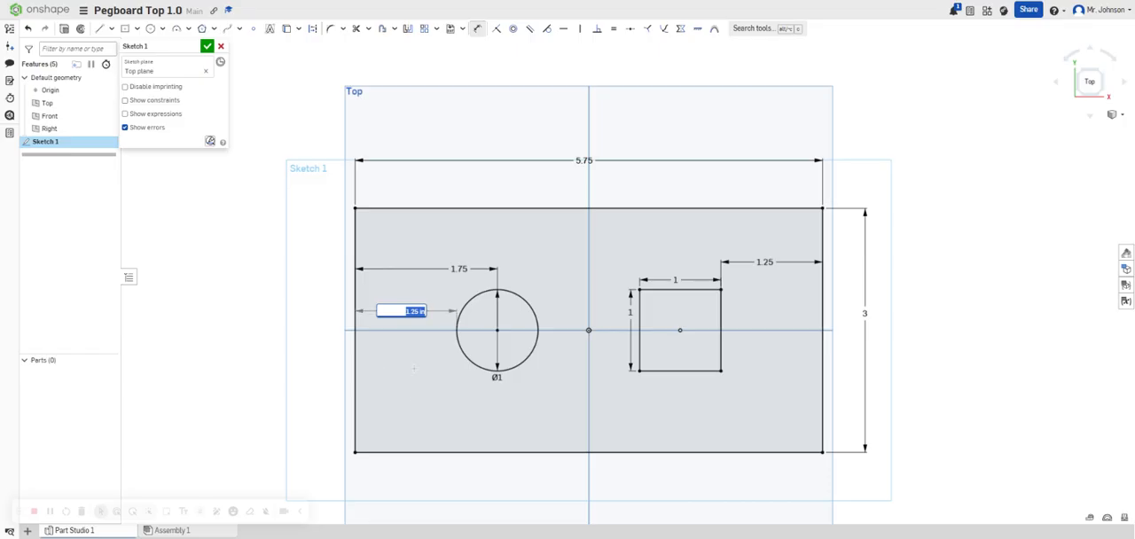
pyautogui.press('Return')
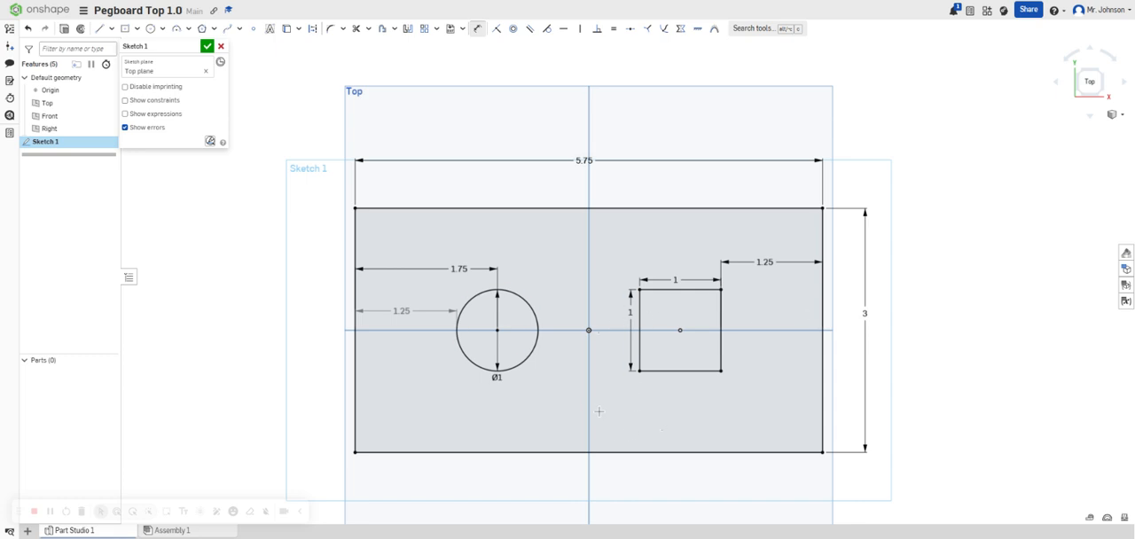
# Finish the sketch and extrude the plate region around the circle and square as a new solid, 0.75 in deep.
pyautogui.moveTo(589, 417); pyautogui.dragTo(548, 288, button='right')
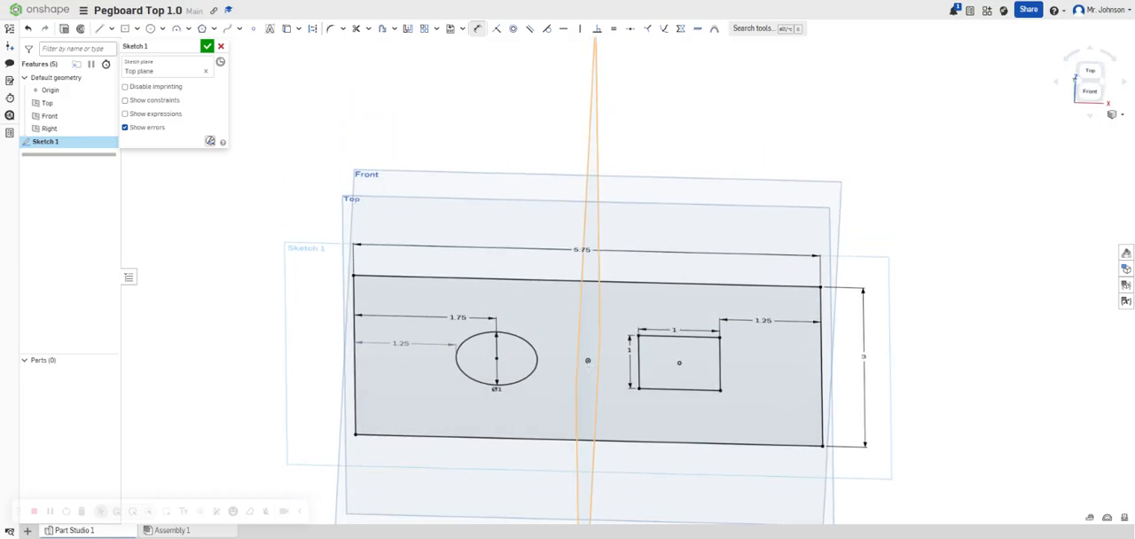
pyautogui.click(208, 47)
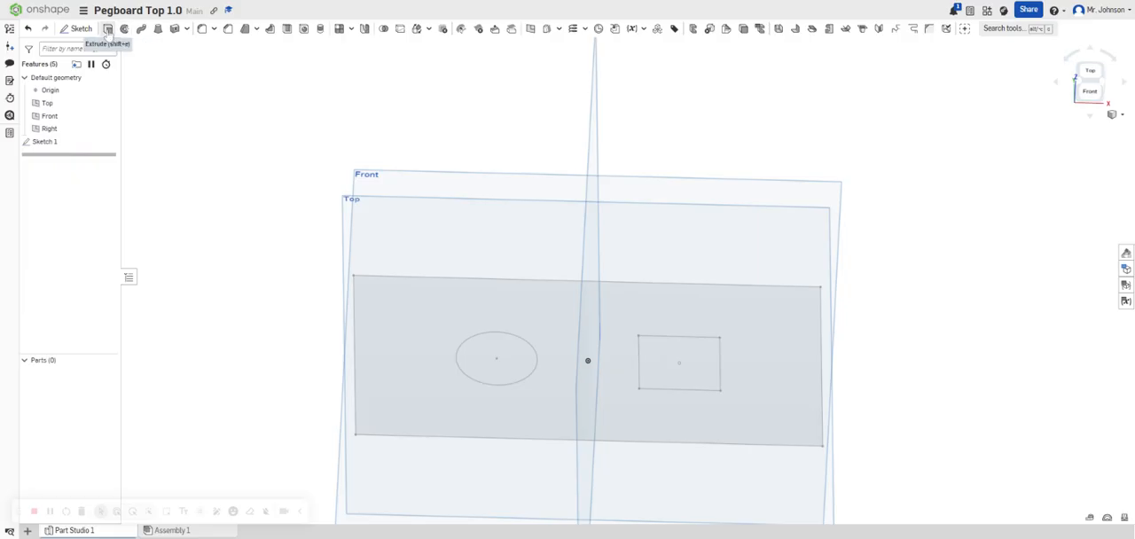
pyautogui.hotkey('shift', 'e')
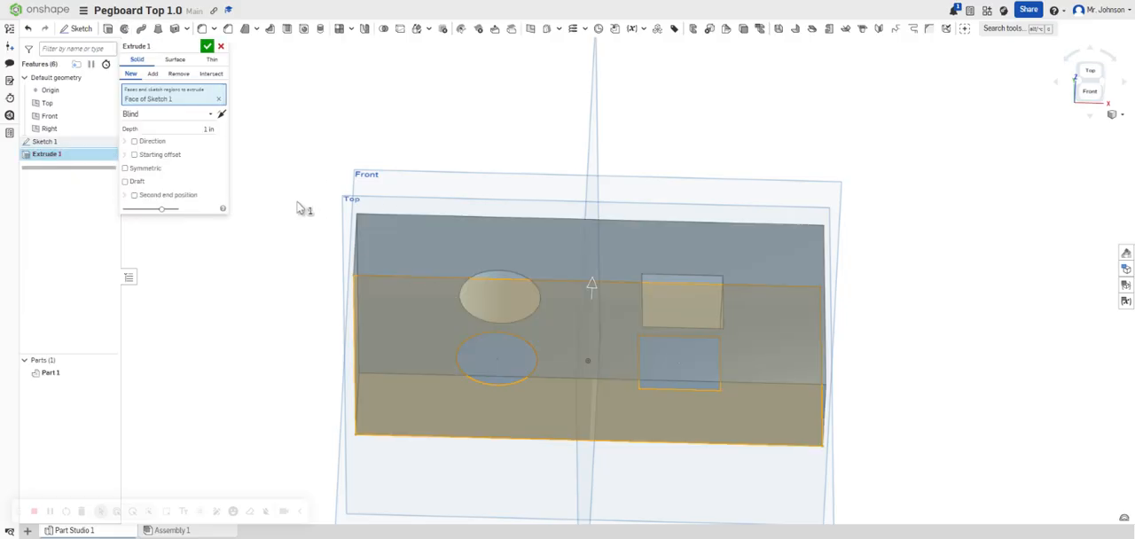
pyautogui.click(210, 130)
pyautogui.write('.75')
pyautogui.press('Return')
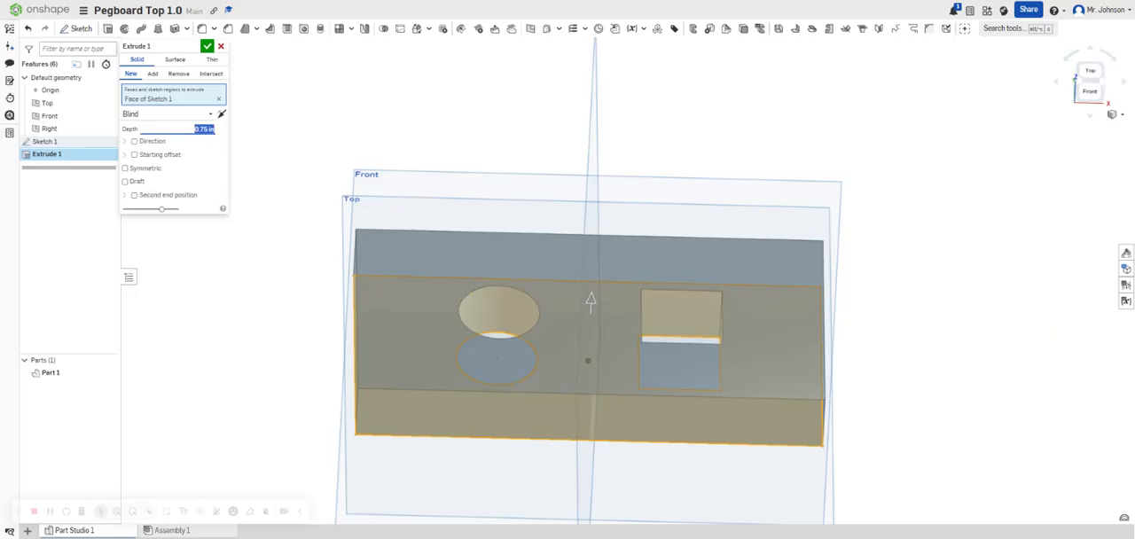
pyautogui.press('Return')
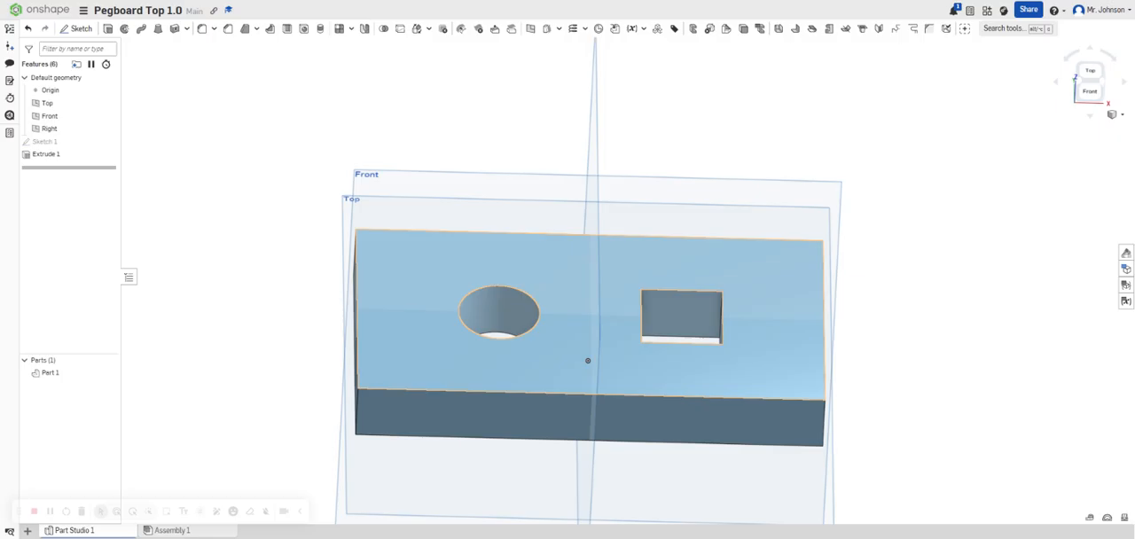
# Change the pegboard part's appearance to the yellow-orange color FACB43.
pyautogui.rightClick(624, 367)
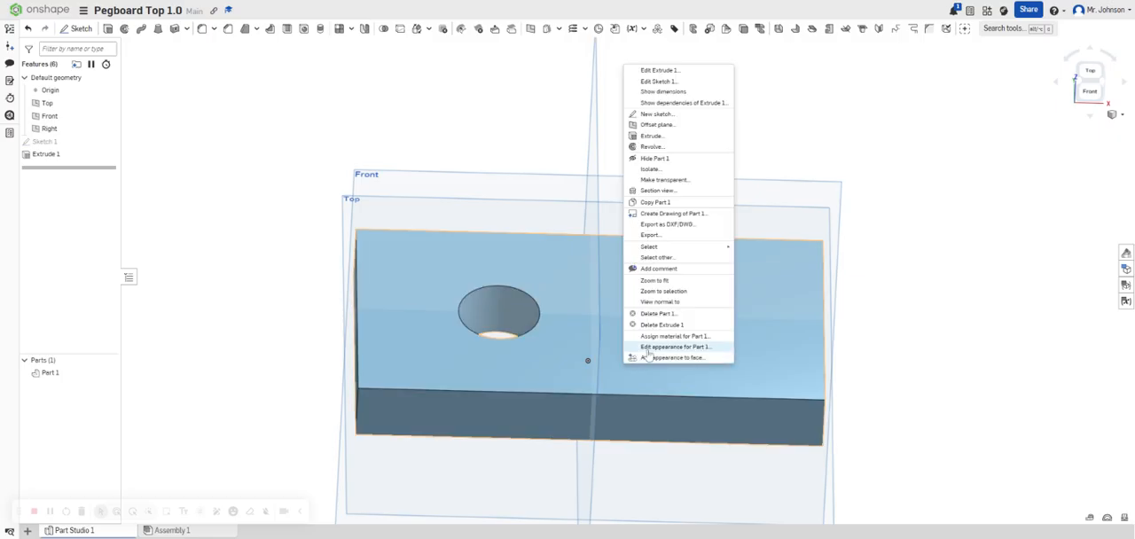
pyautogui.click(643, 346)
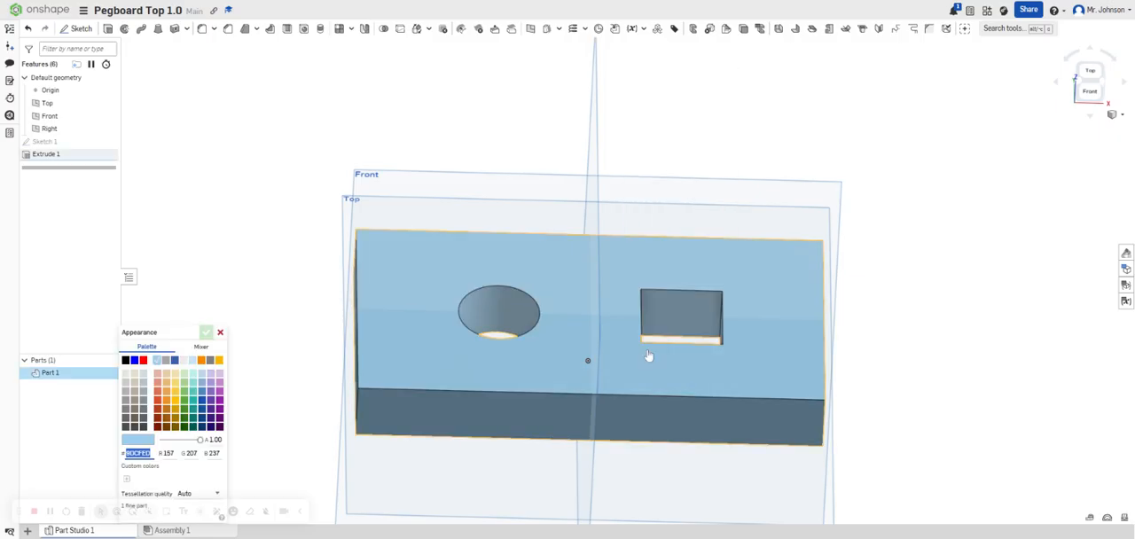
pyautogui.click(179, 403)
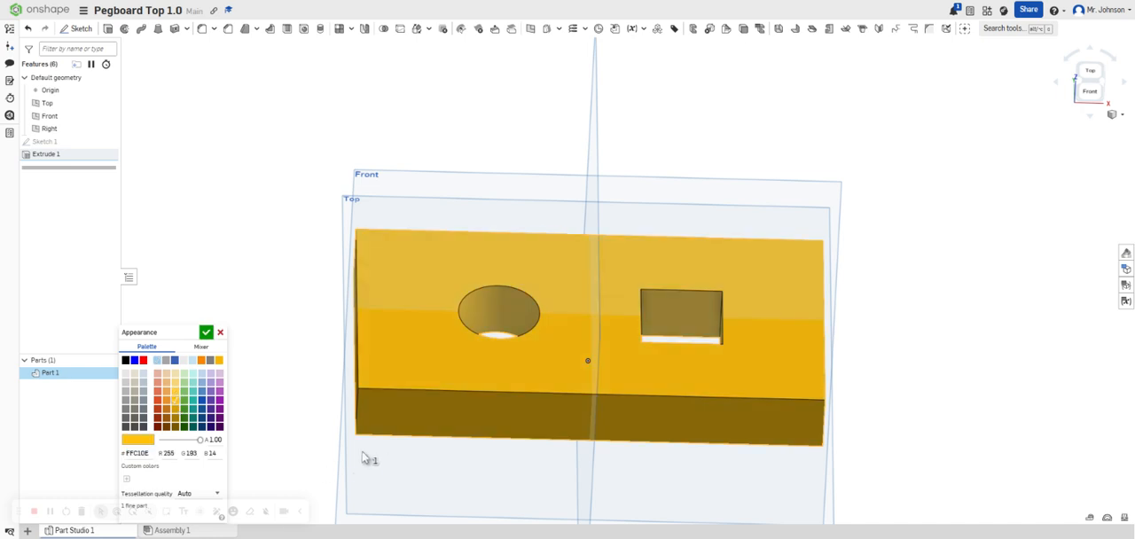
pyautogui.click(179, 396)
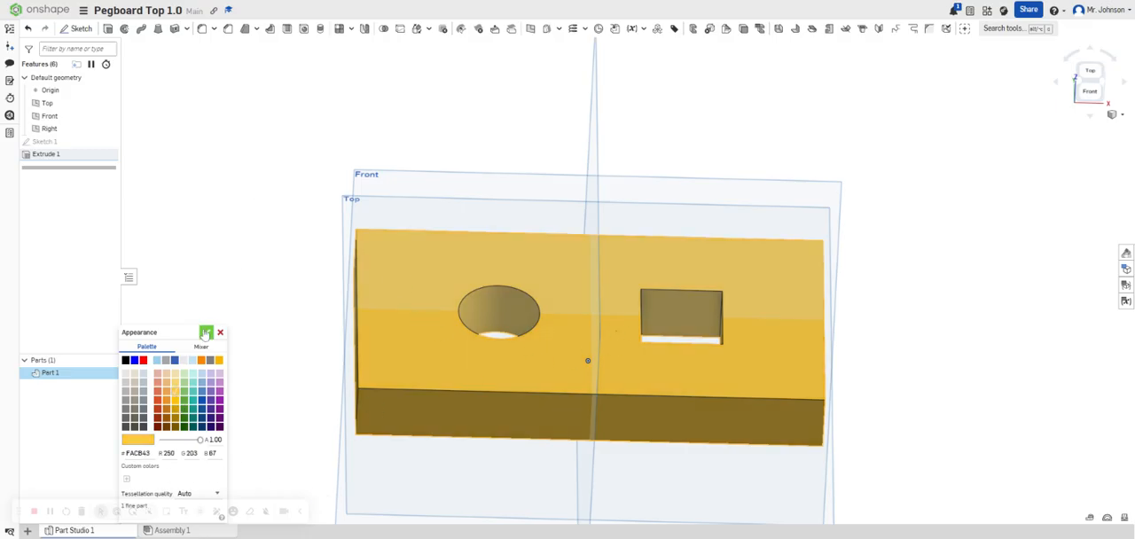
pyautogui.click(206, 332)
# Delete the extrusion that forms the pegboard plate with its round and square holes.
pyautogui.moveTo(691, 394); pyautogui.dragTo(539, 325, button='right')
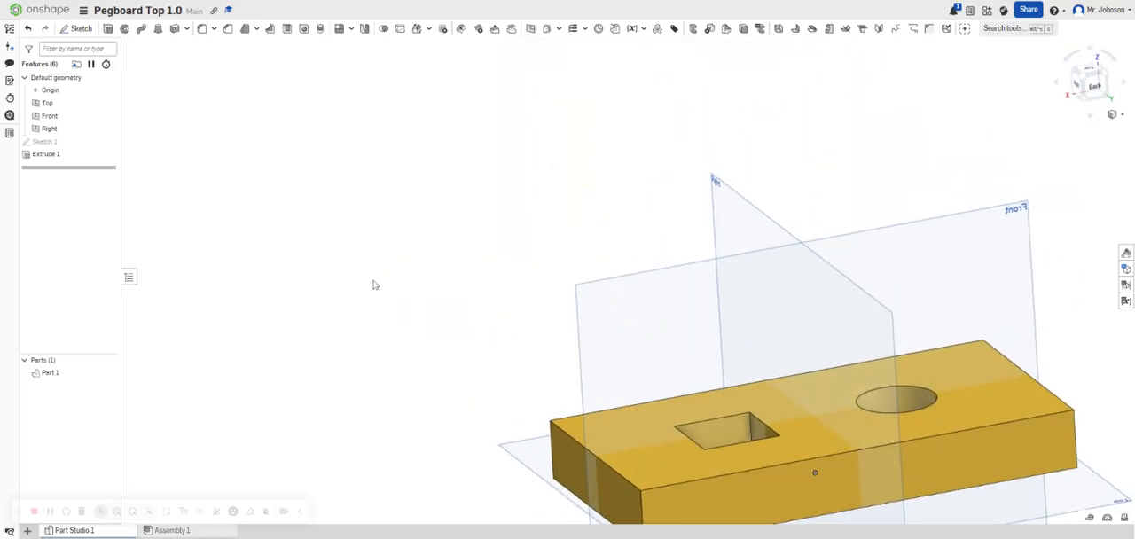
pyautogui.rightClick(50, 156)
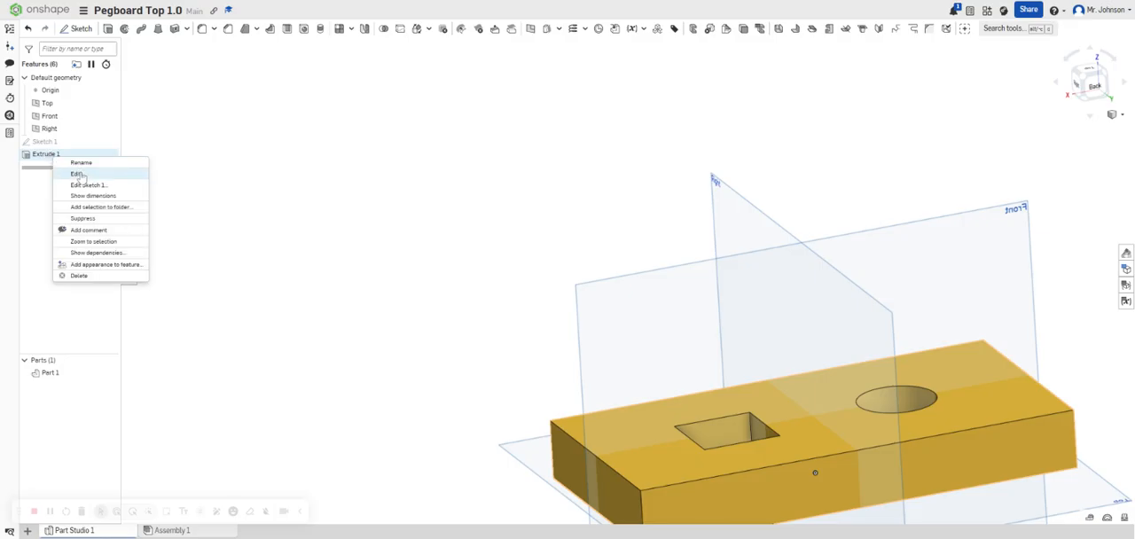
pyautogui.click(89, 275)
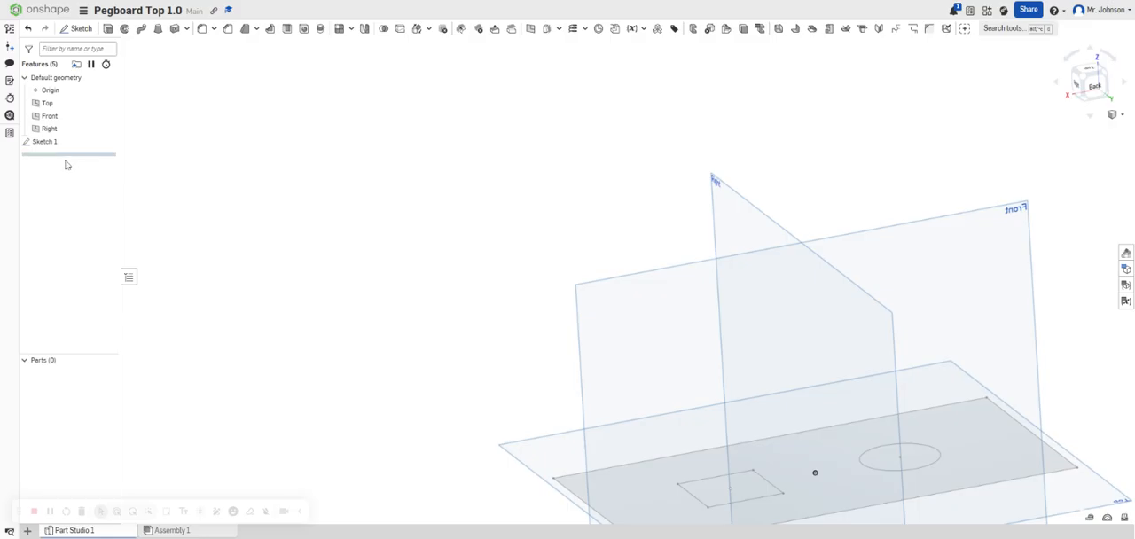
# Remove the original plate sketch containing the circle and square from the part studio.
pyautogui.click(49, 142)
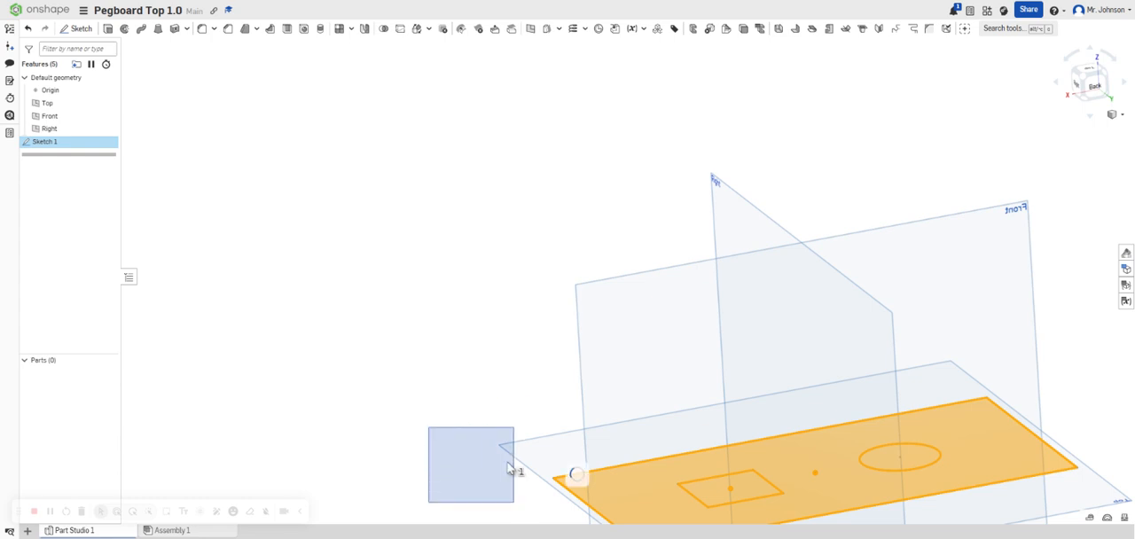
pyautogui.click(1092, 75)
pyautogui.scroll(5, 709, 337)
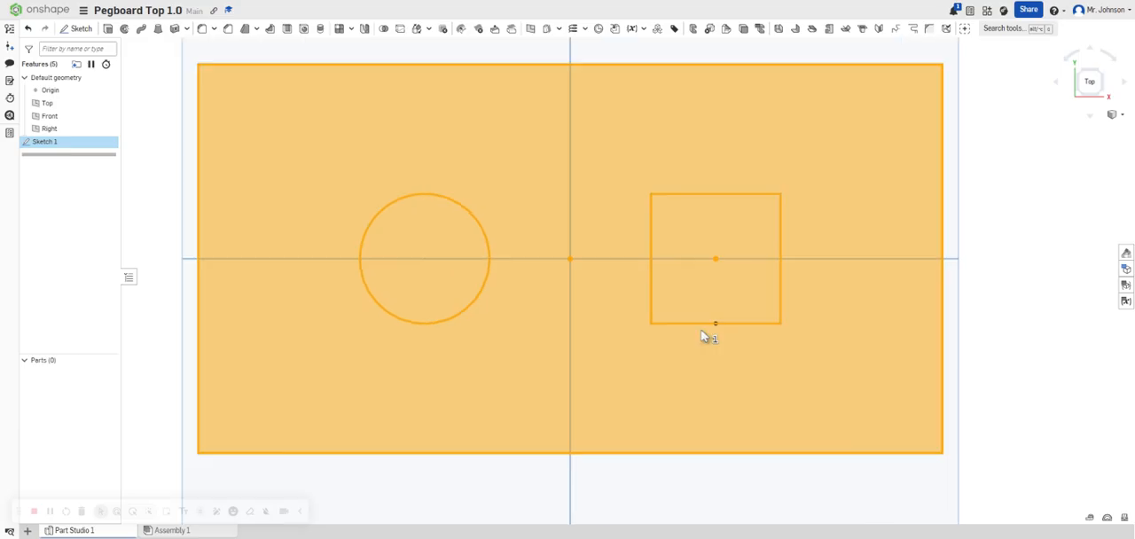
pyautogui.scroll(-2, 691, 337)
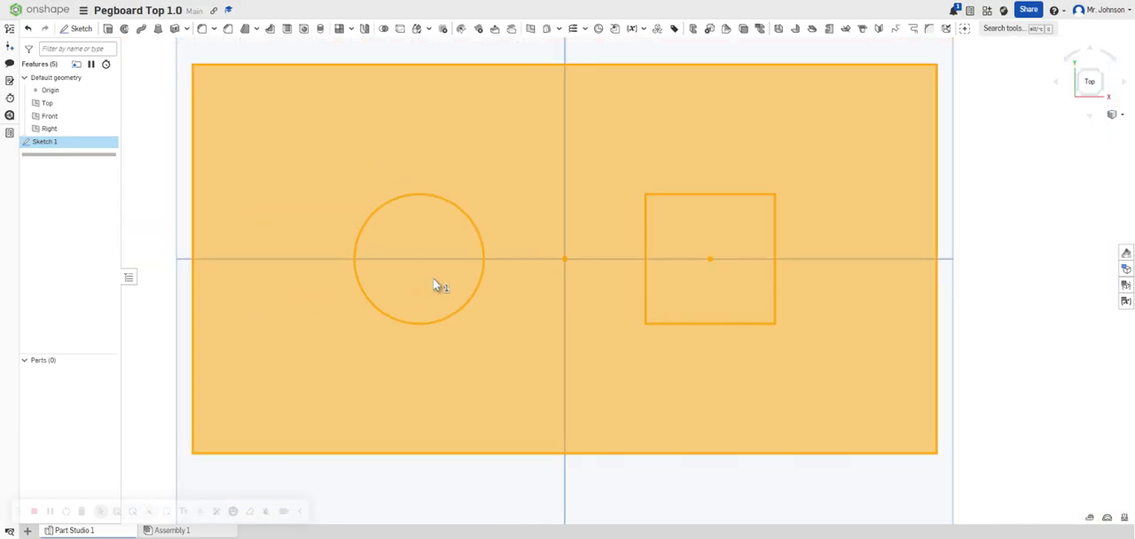
pyautogui.hotkey('ctrl', 'z')
pyautogui.hotkey('ctrl', 'z')
pyautogui.hotkey('ctrl', 'z')
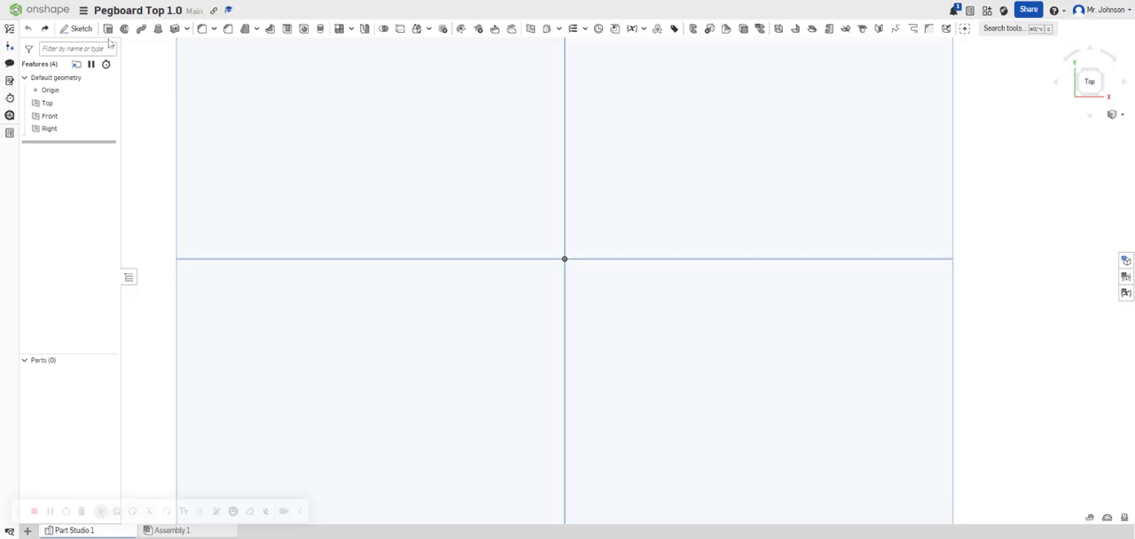
# Start a sketch on the Top plane and draw a center-point rectangle about 1.56 by 0.84 in near the origin.
pyautogui.click(80, 30)
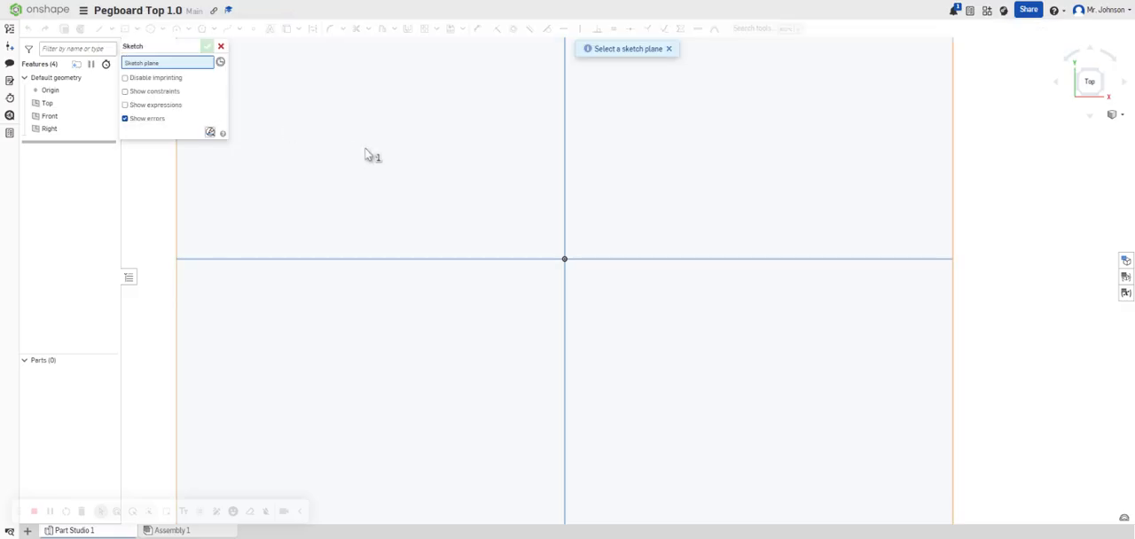
pyautogui.click(431, 183)
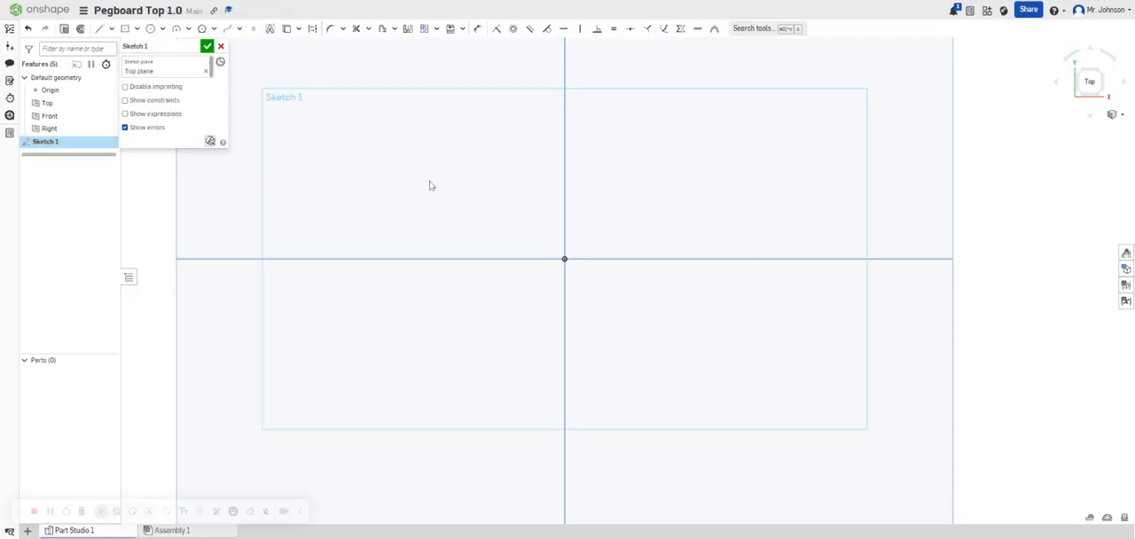
pyautogui.click(565, 258)
pyautogui.click(670, 204)
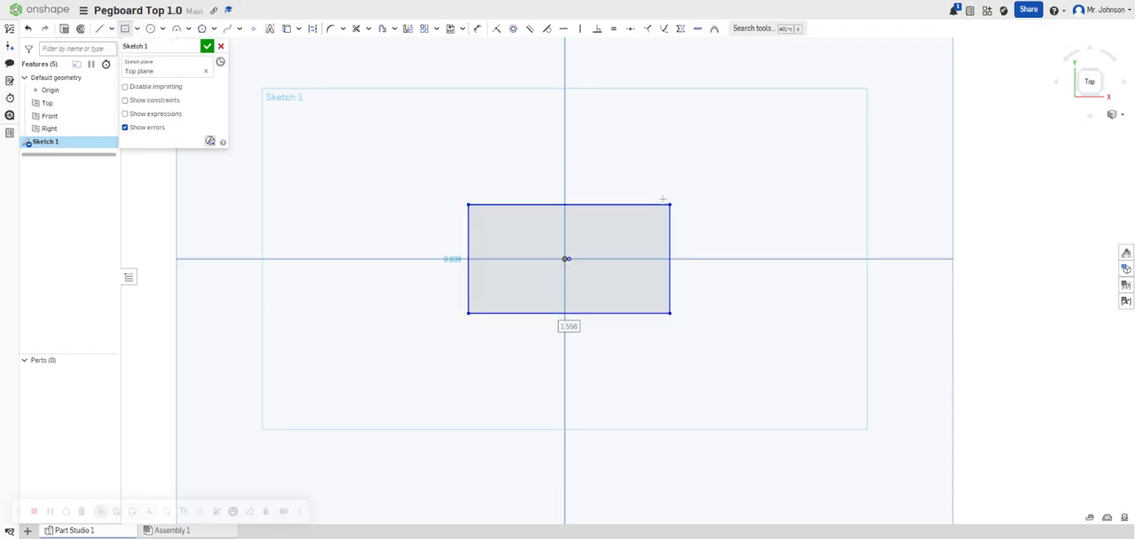
# Dimension the rectangle to 5.75 in wide and 3 in high.
pyautogui.press('d')
pyautogui.click(615, 204)
pyautogui.click(616, 190)
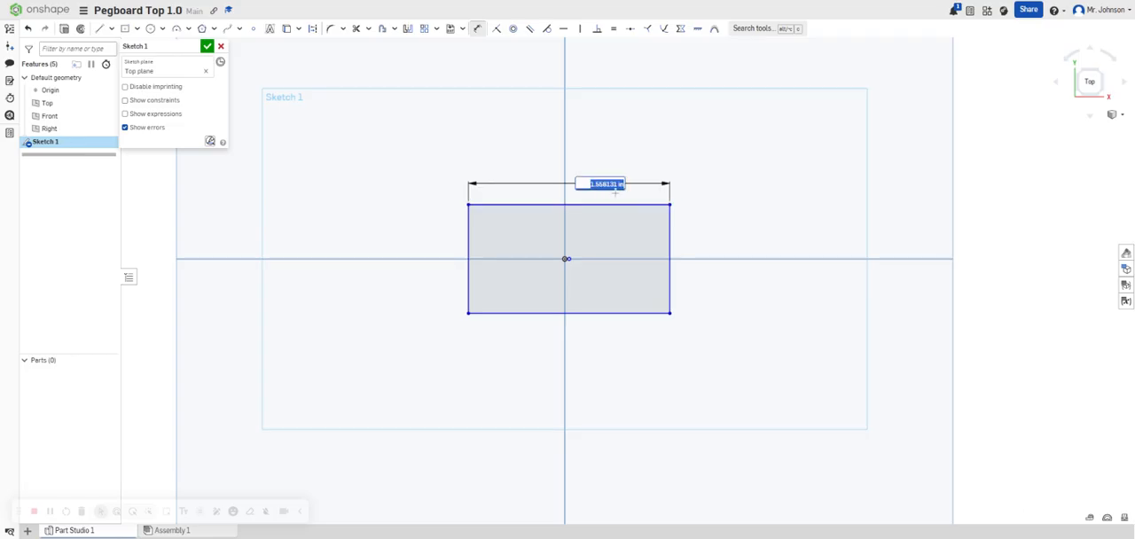
pyautogui.press('BackSpace')
pyautogui.press('Return')
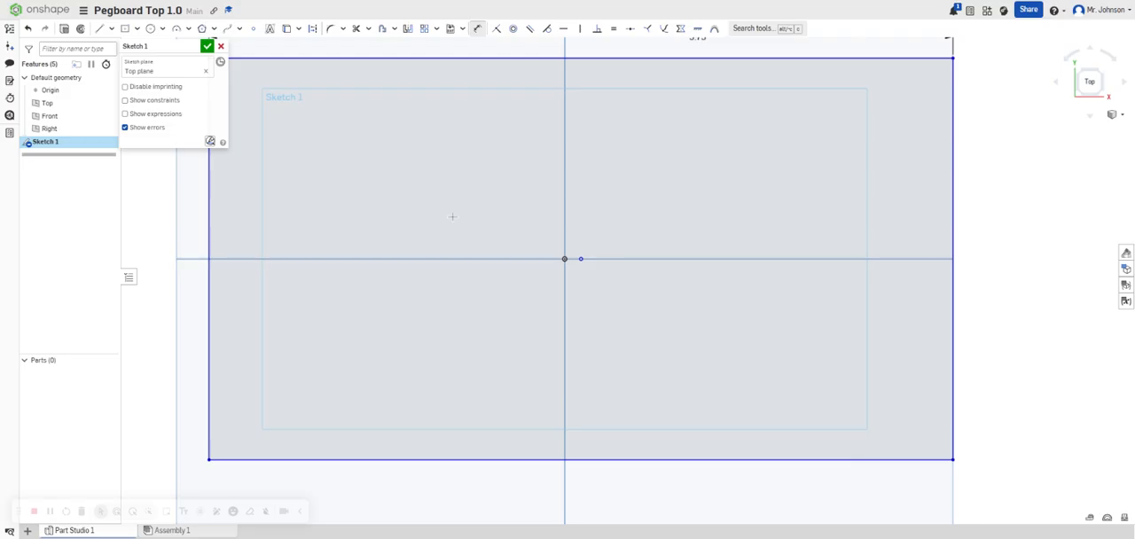
pyautogui.click(210, 240)
pyautogui.click(190, 231)
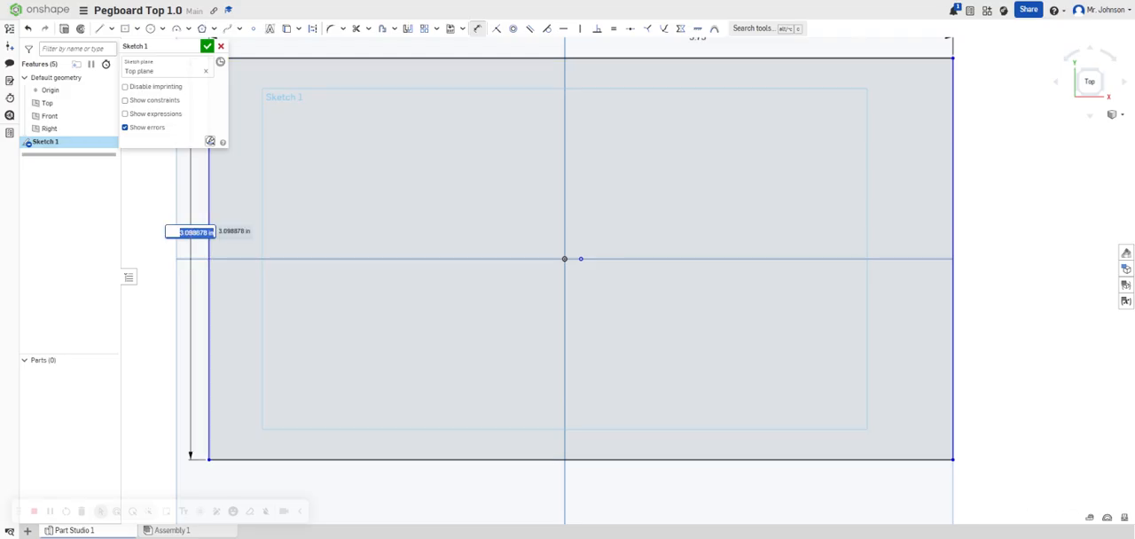
pyautogui.write('3')
pyautogui.press('Return')
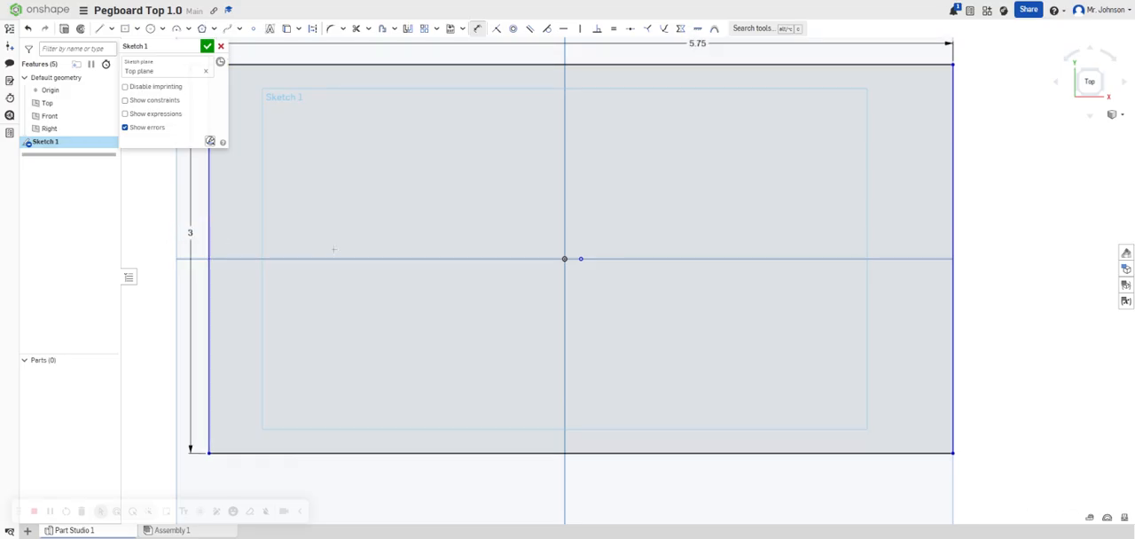
# Finish the sketch and extrude the rectangle as a new solid, 0.75 in deep.
pyautogui.click(206, 46)
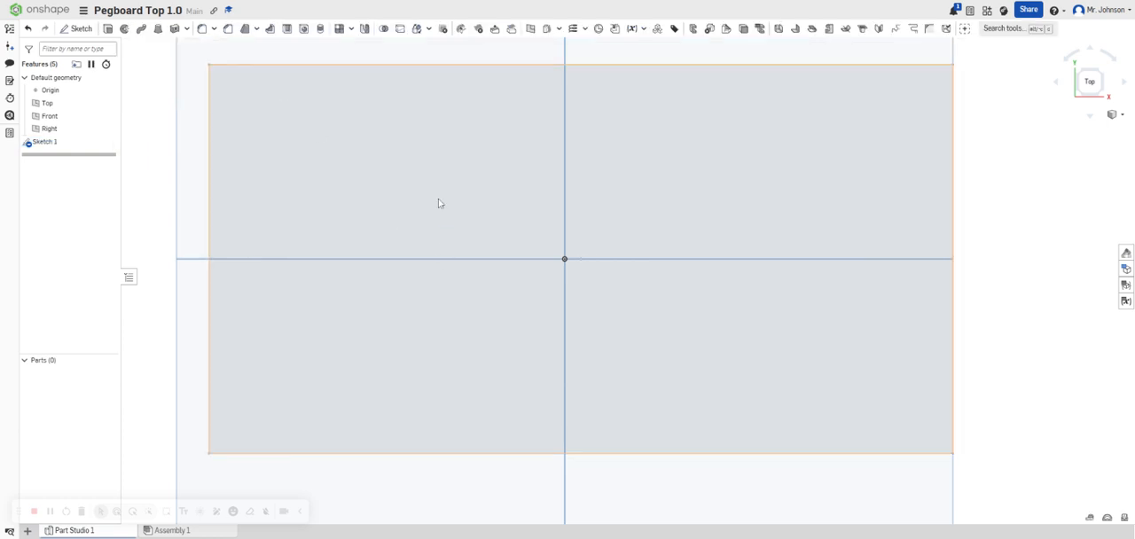
pyautogui.click(108, 28)
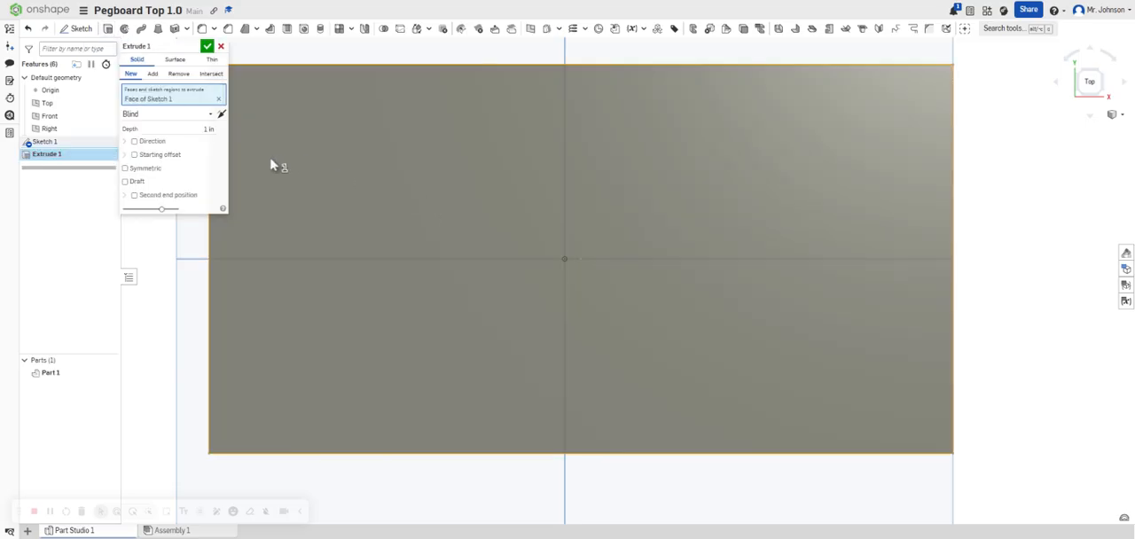
pyautogui.click(207, 45)
# Start a new sketch on the top face of the extruded plate, viewed from the top.
pyautogui.moveTo(556, 291)
pyautogui.mouseDown(button='right')
pyautogui.moveTo(526, 232)
pyautogui.moveTo(560, 237)
pyautogui.moveTo(546, 351)
pyautogui.moveTo(559, 273)
pyautogui.mouseUp(button='right')
pyautogui.rightClick(660, 258)
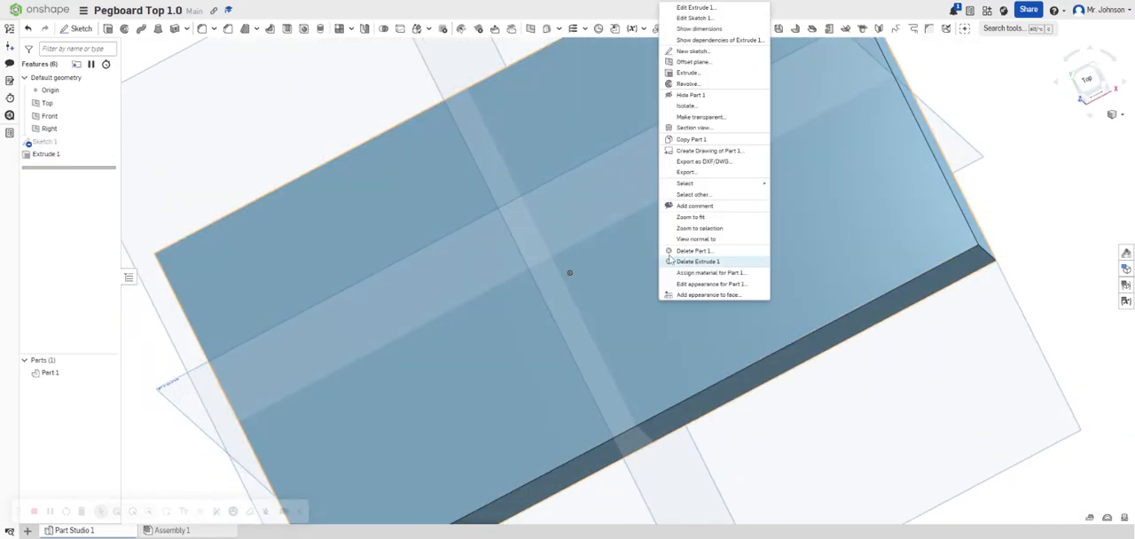
pyautogui.click(1093, 86)
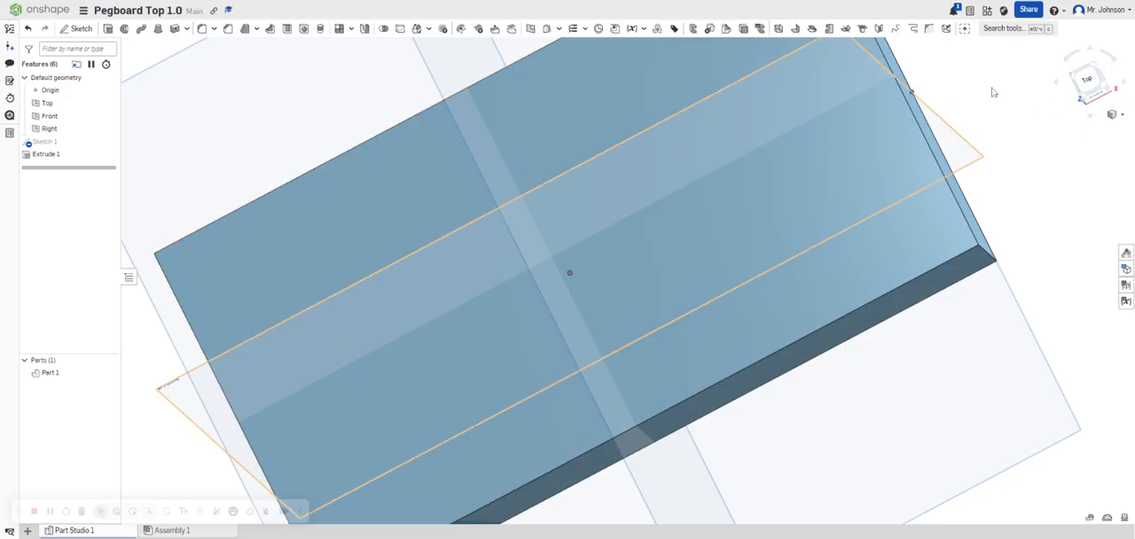
pyautogui.click(1094, 86)
pyautogui.scroll(5, 641, 245)
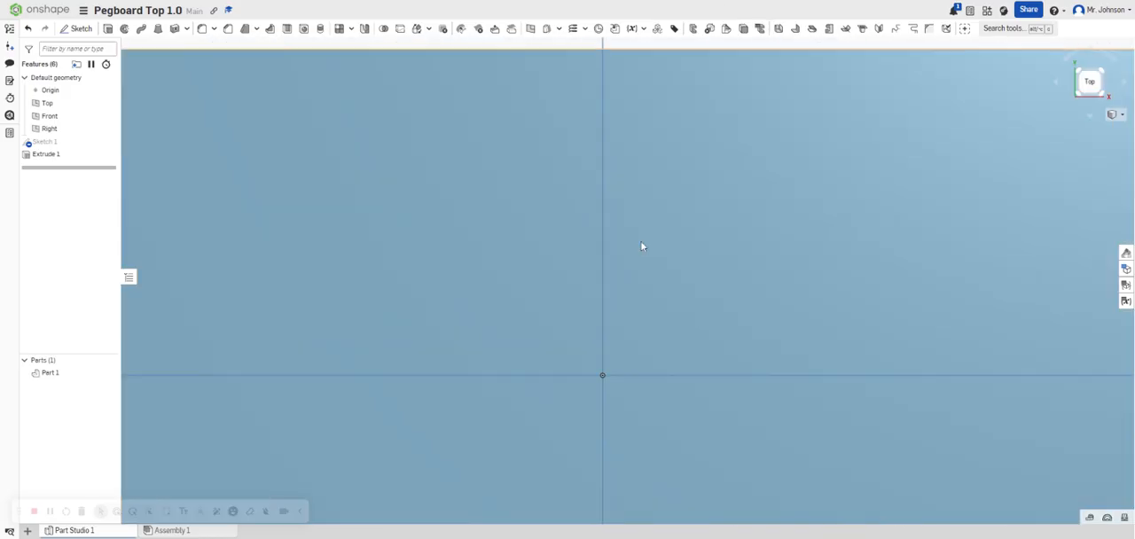
pyautogui.scroll(-3, 641, 245)
pyautogui.rightClick(659, 349)
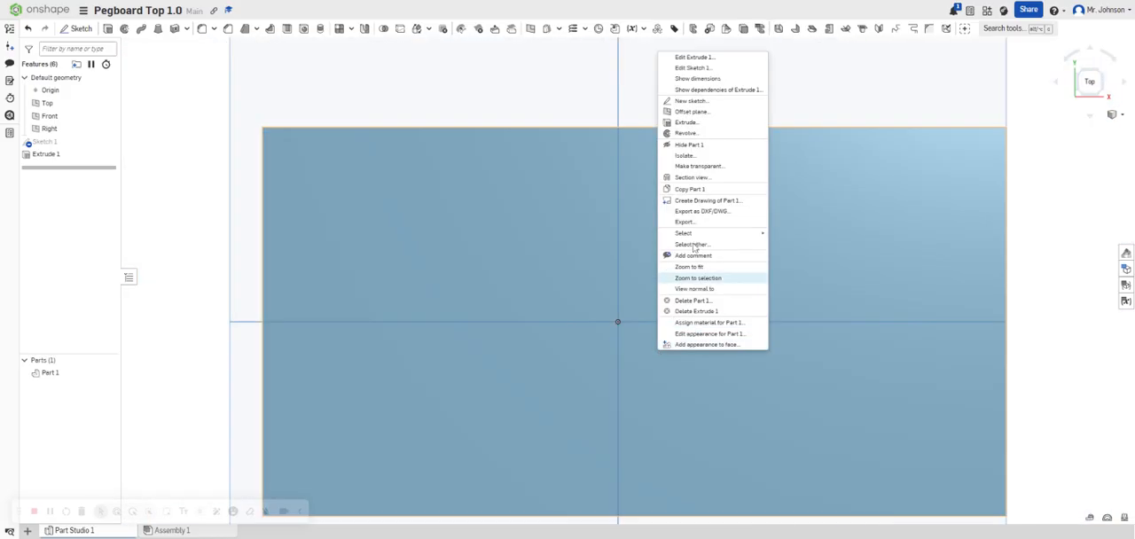
pyautogui.click(692, 100)
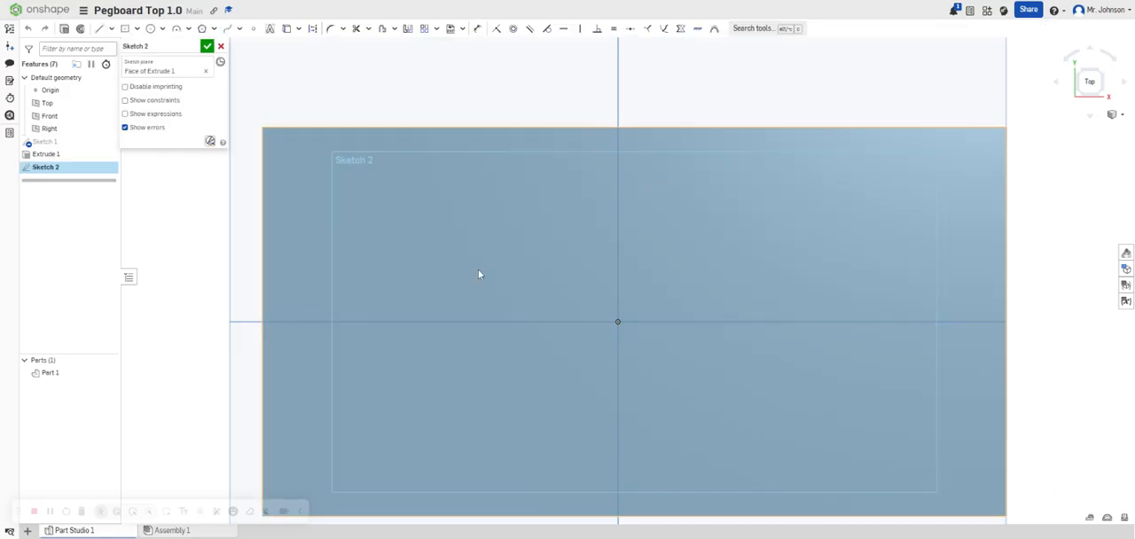
# Sketch a 1 in diameter circle on the left half of the plate, centered on its horizontal midline.
pyautogui.click(152, 29)
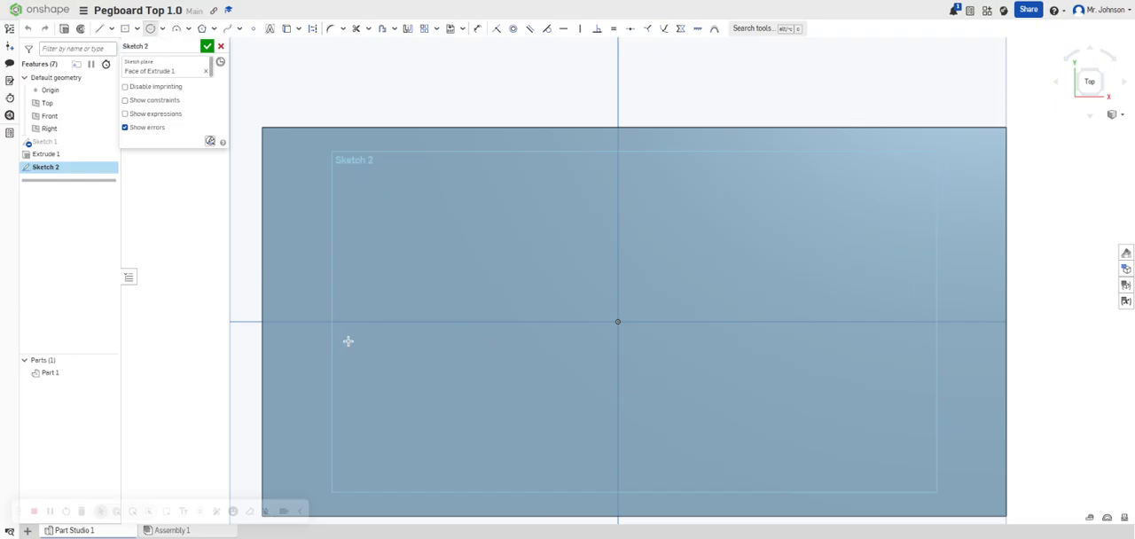
pyautogui.click(394, 321)
pyautogui.click(380, 280)
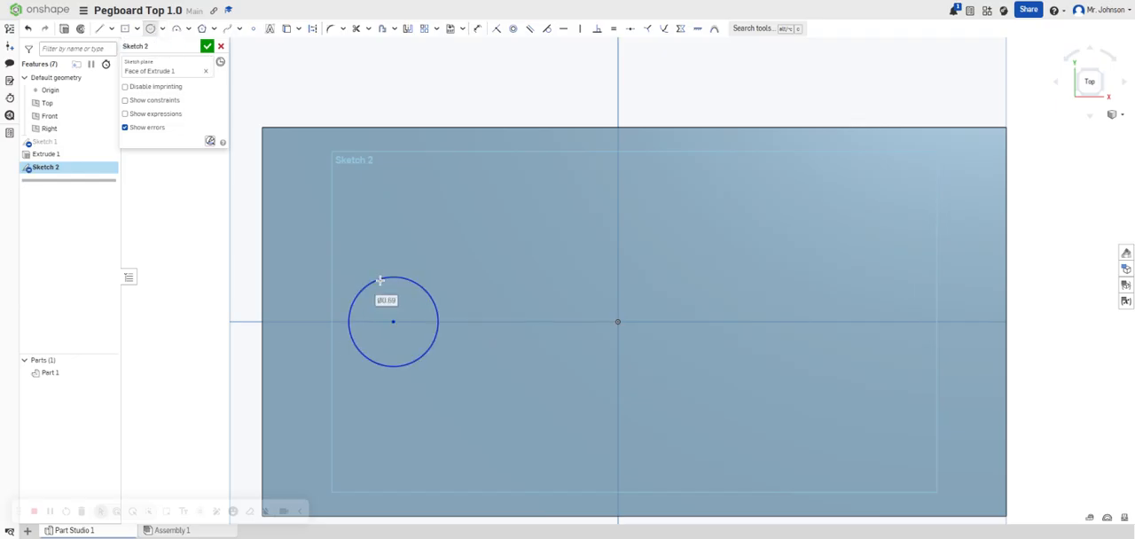
pyautogui.write('1')
pyautogui.press('Return')
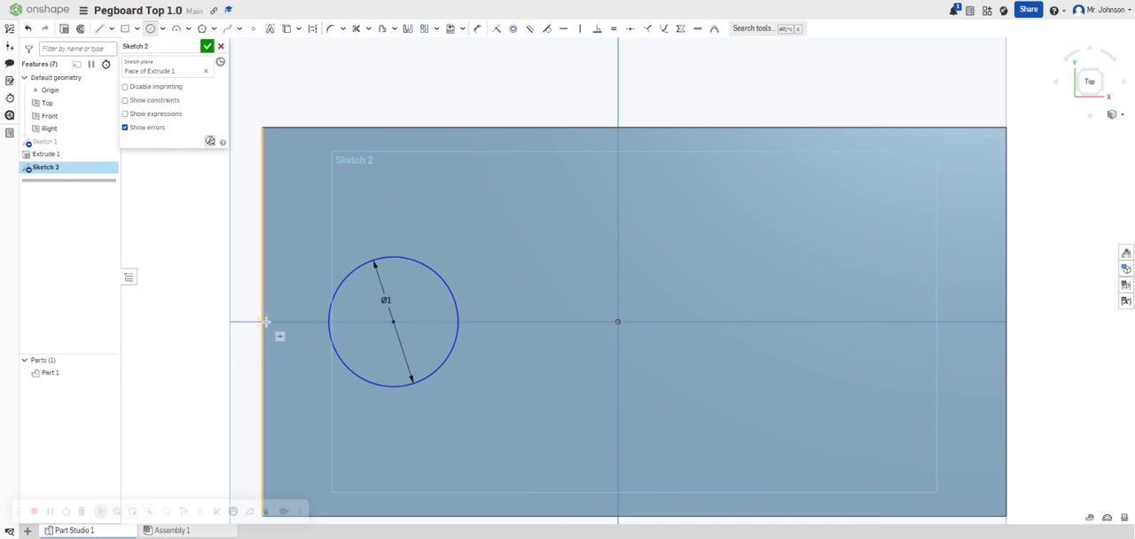
# Set the distance from the midpoint of the plate's left edge to the near side of the circle to 1.25 in.
pyautogui.press('u')
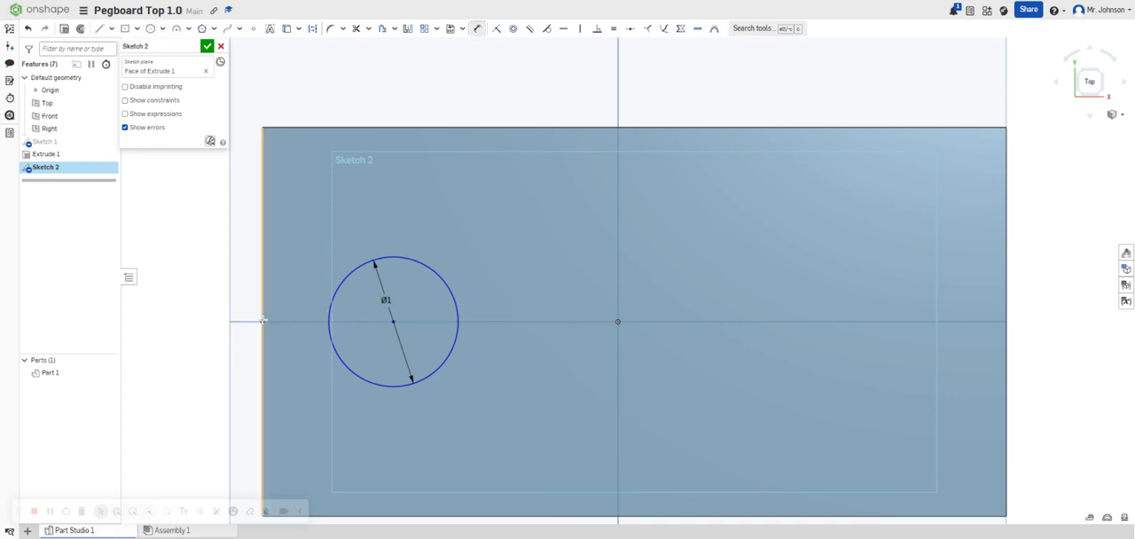
pyautogui.click(327, 319)
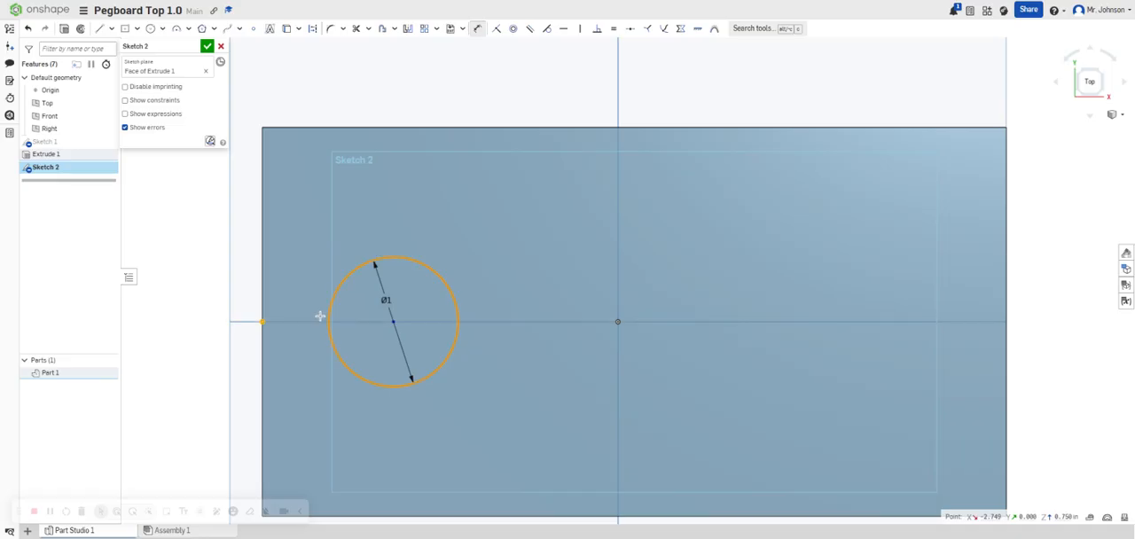
pyautogui.click(304, 308)
pyautogui.write('1.25')
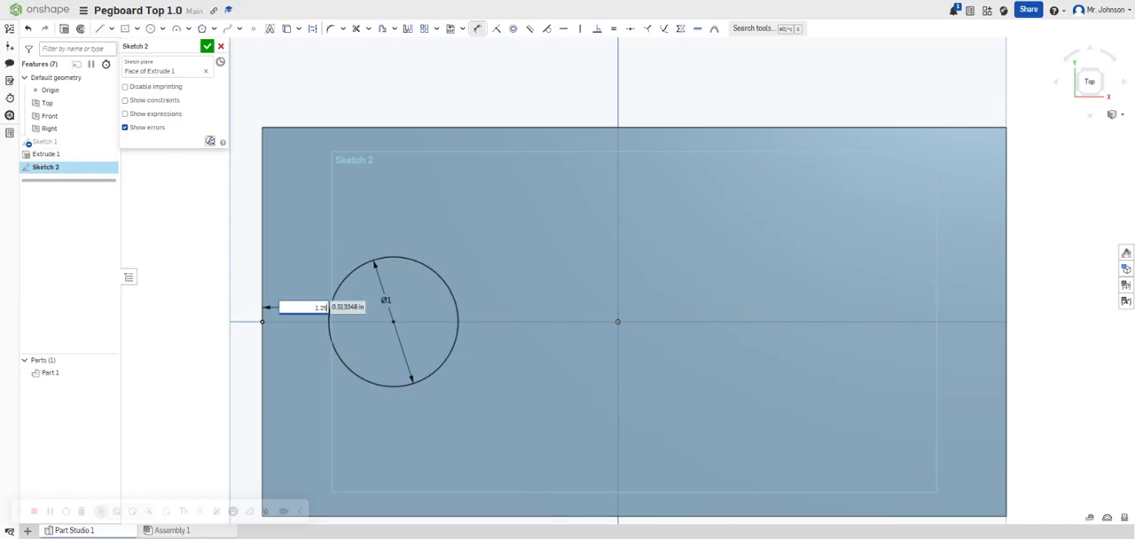
pyautogui.press('Return')
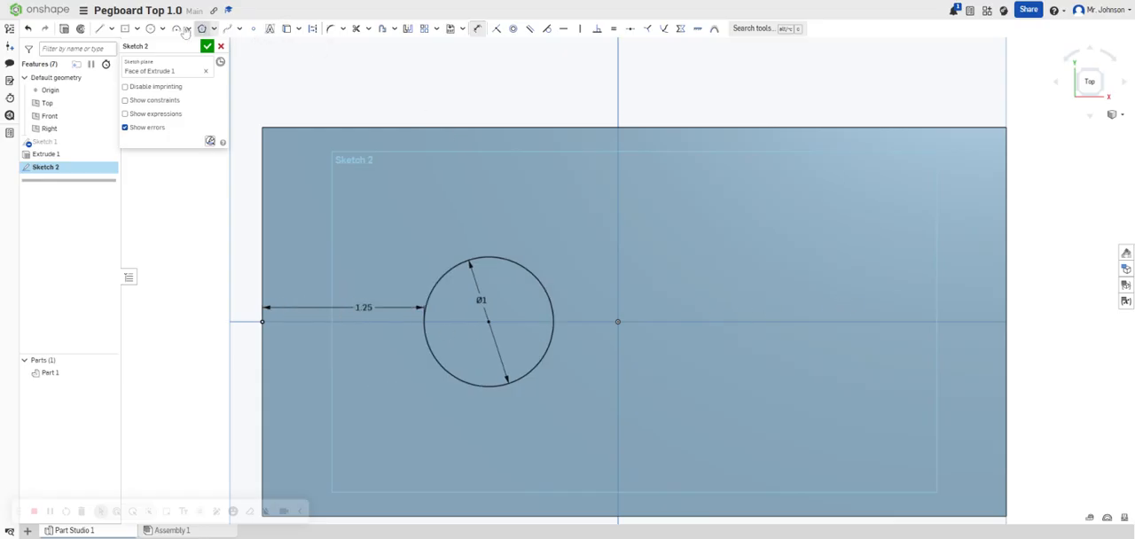
# Sketch a center-point rectangle about 0.74 by 0.75 in on the horizontal midline of the plate's right half.
pyautogui.click(124, 29)
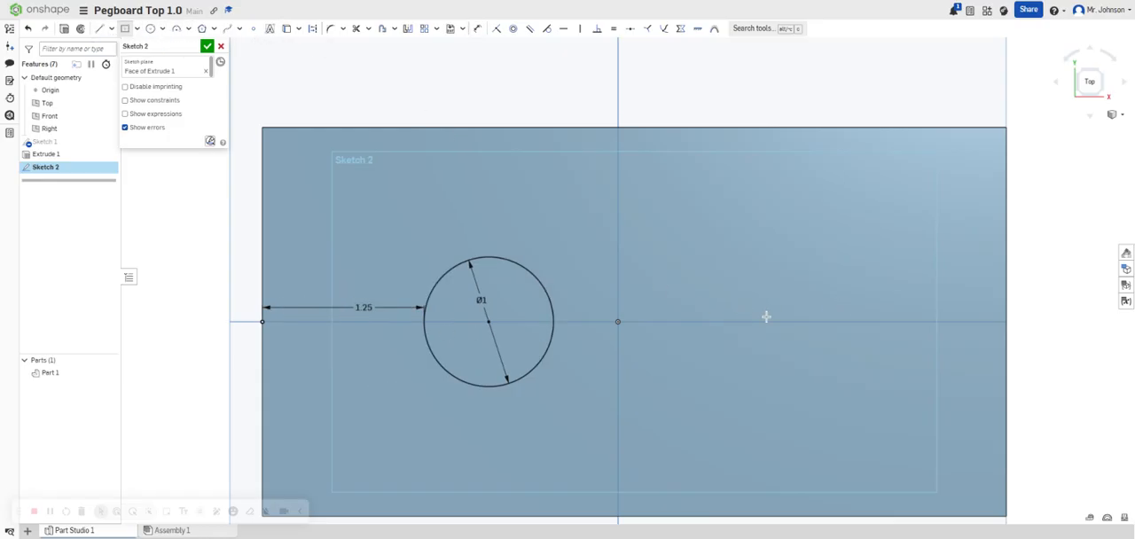
pyautogui.click(789, 323)
pyautogui.click(740, 275)
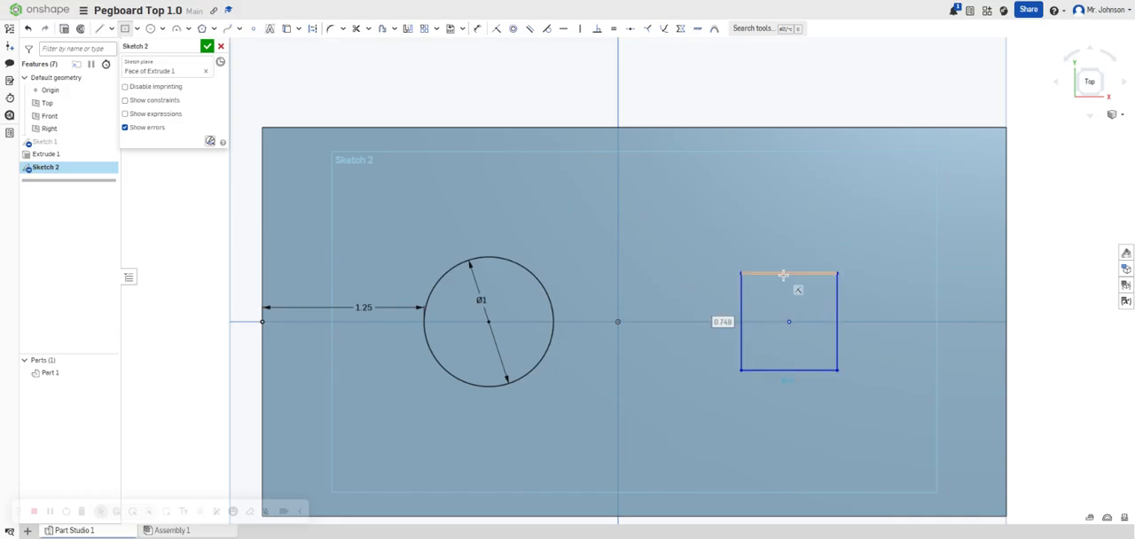
# Dimension the small rectangle's width and height to 1 in each.
pyautogui.press('d')
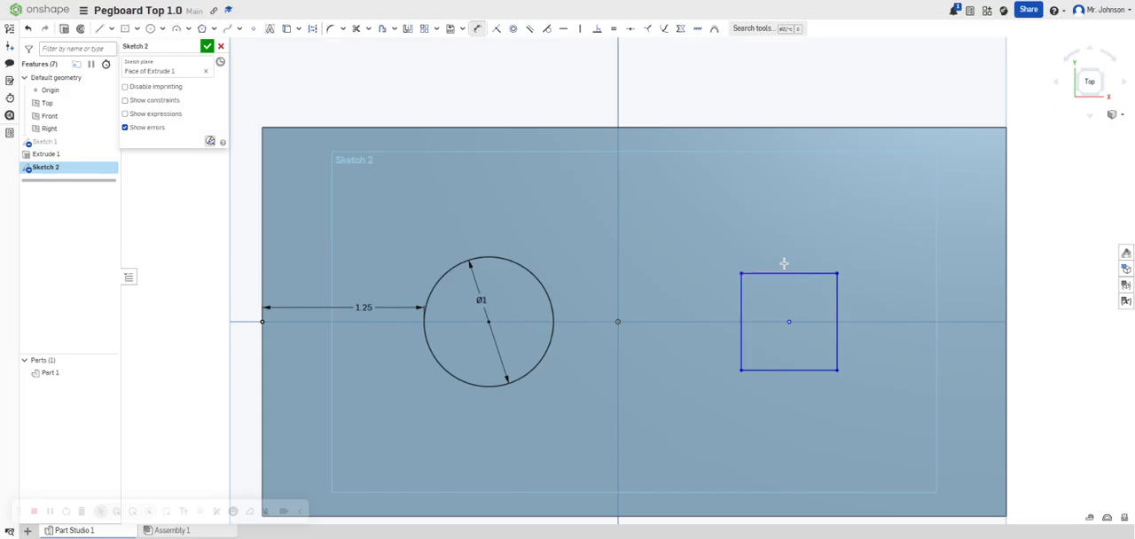
pyautogui.click(785, 272)
pyautogui.click(784, 265)
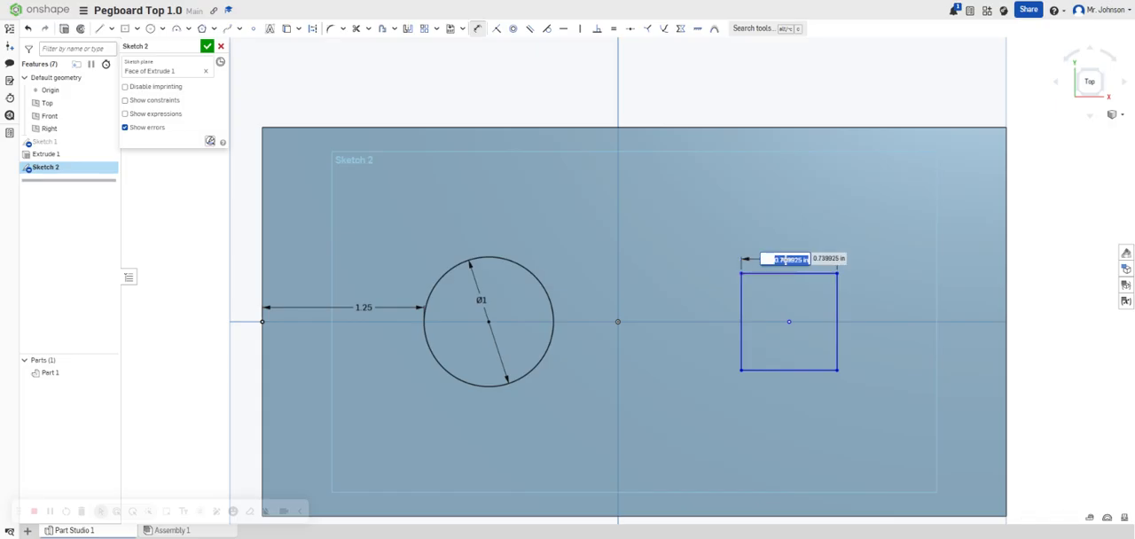
pyautogui.write('1')
pyautogui.press('Return')
pyautogui.click(854, 314)
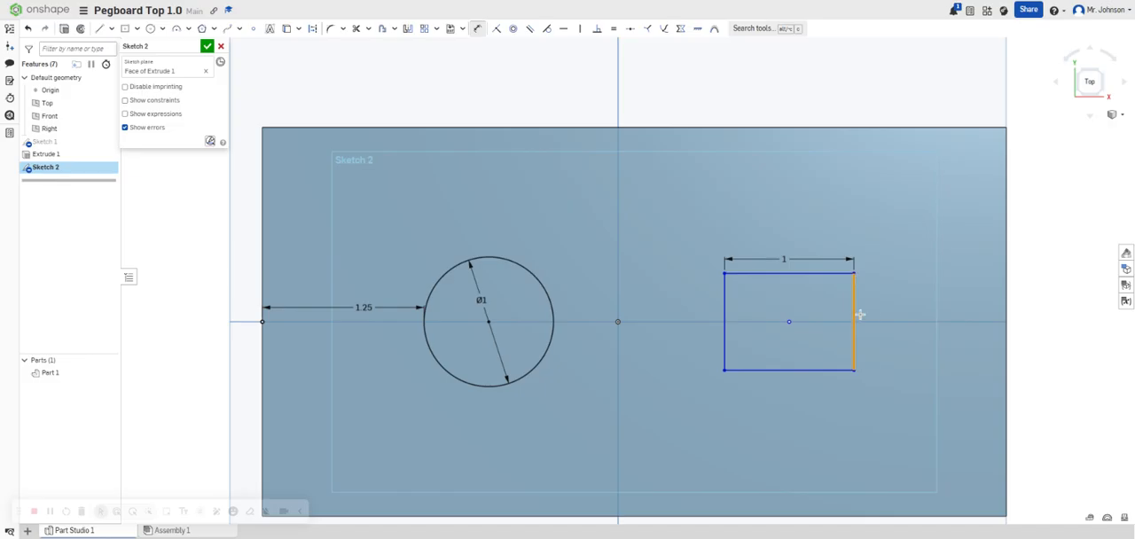
pyautogui.click(869, 314)
pyautogui.write('1')
pyautogui.press('Return')
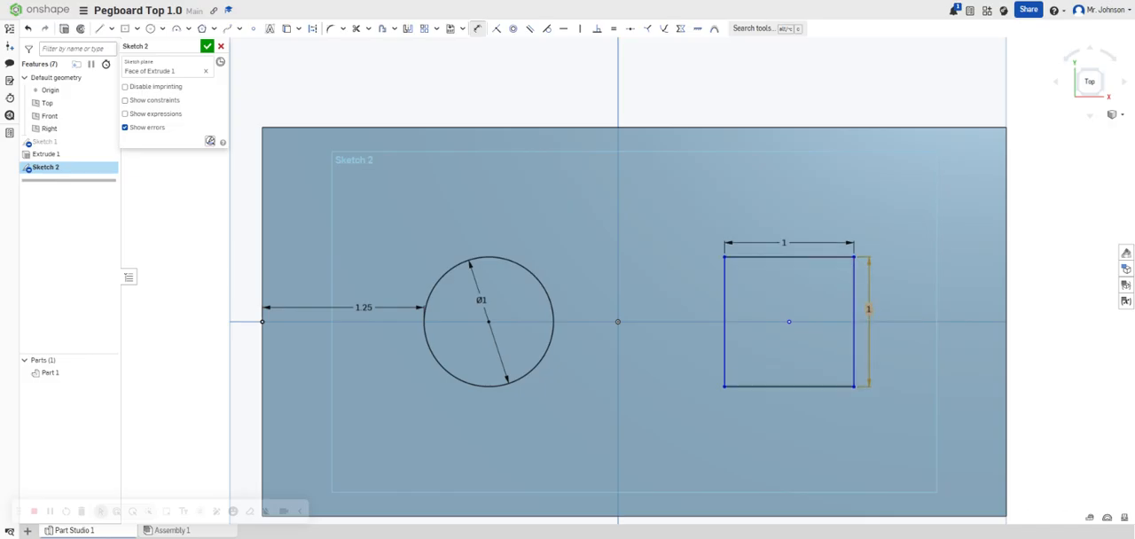
# Set the distance between the plate's right edge and the near side of the square to 1.25 in and finish the sketch.
pyautogui.click(1006, 306)
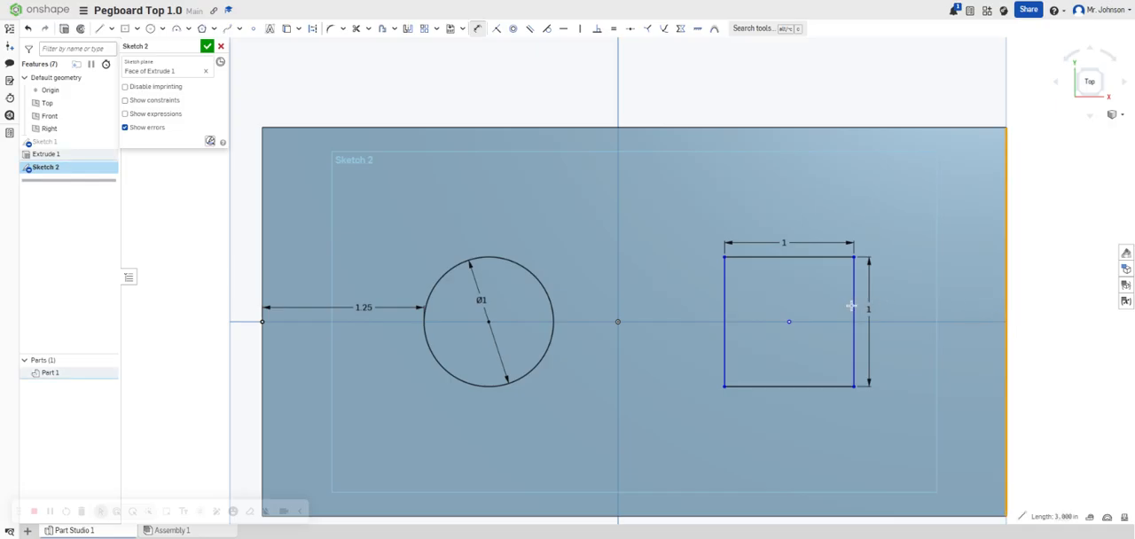
pyautogui.click(851, 308)
pyautogui.click(918, 306)
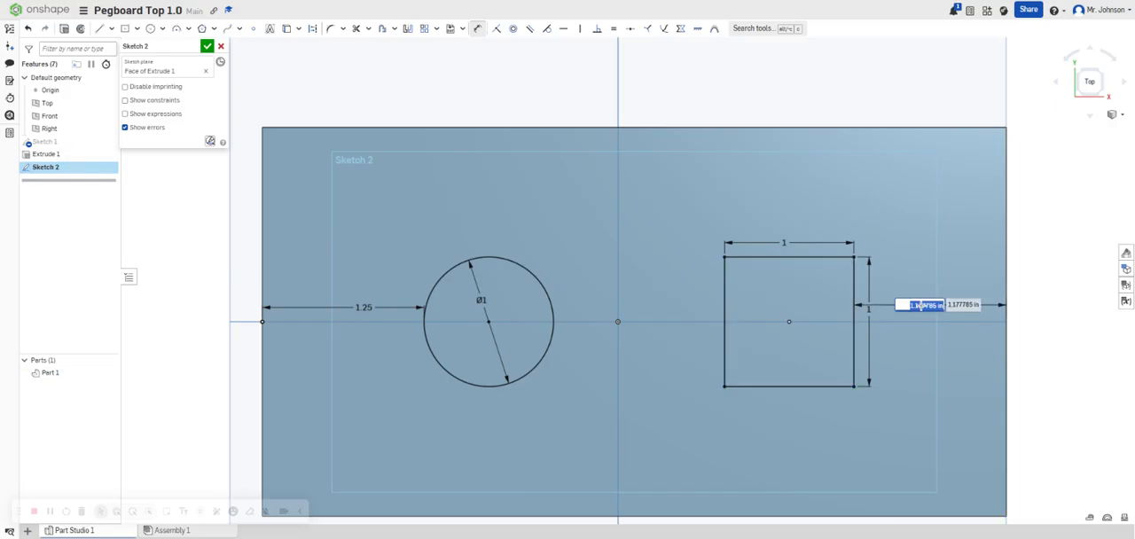
pyautogui.write('1.25')
pyautogui.press('Return')
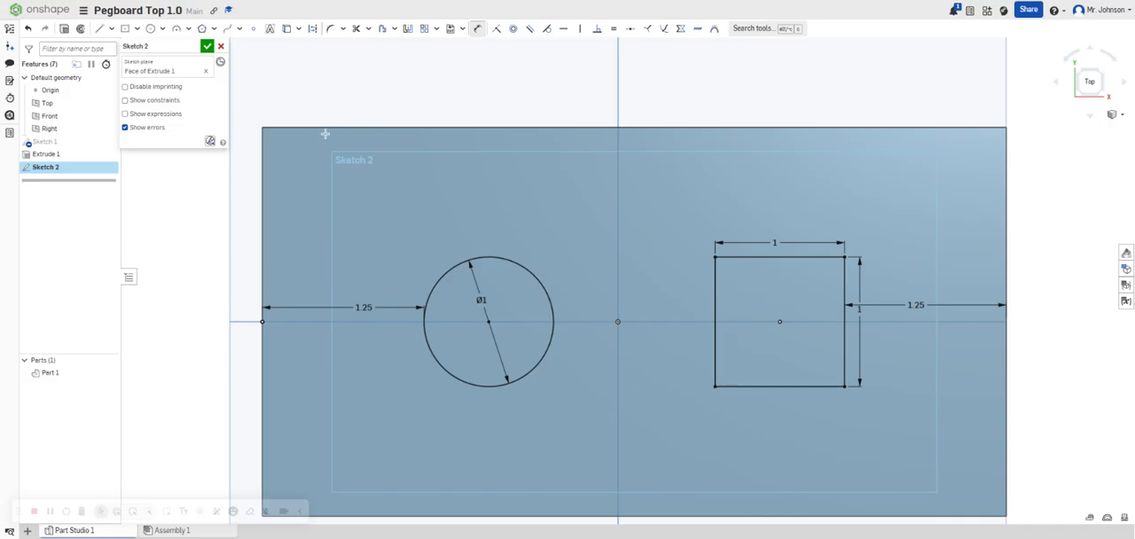
pyautogui.click(206, 46)
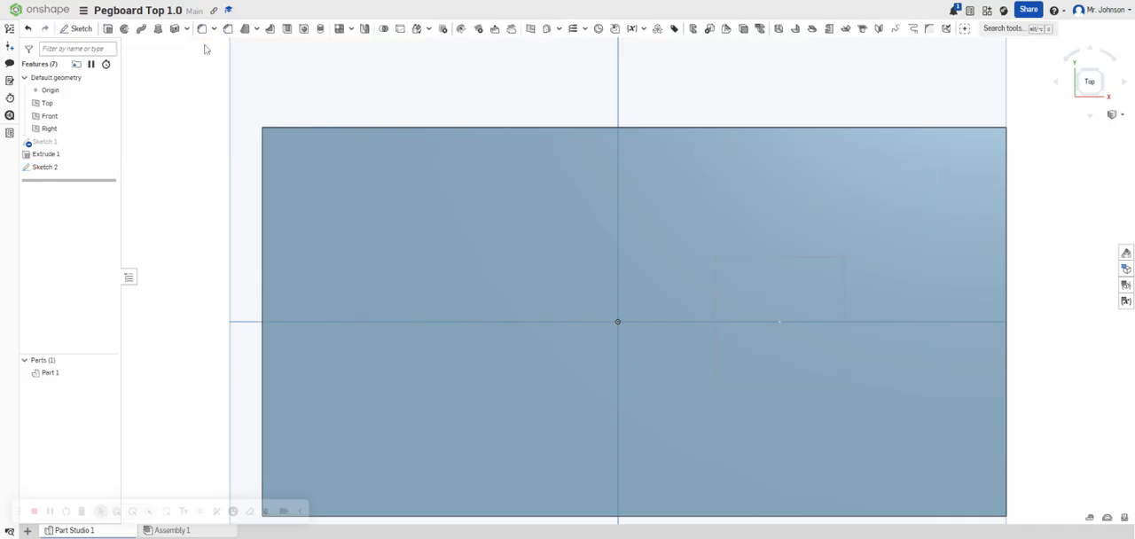
# Cut the circle and square regions out of the plate with a blind Remove extrude 1 in deep.
pyautogui.click(107, 30)
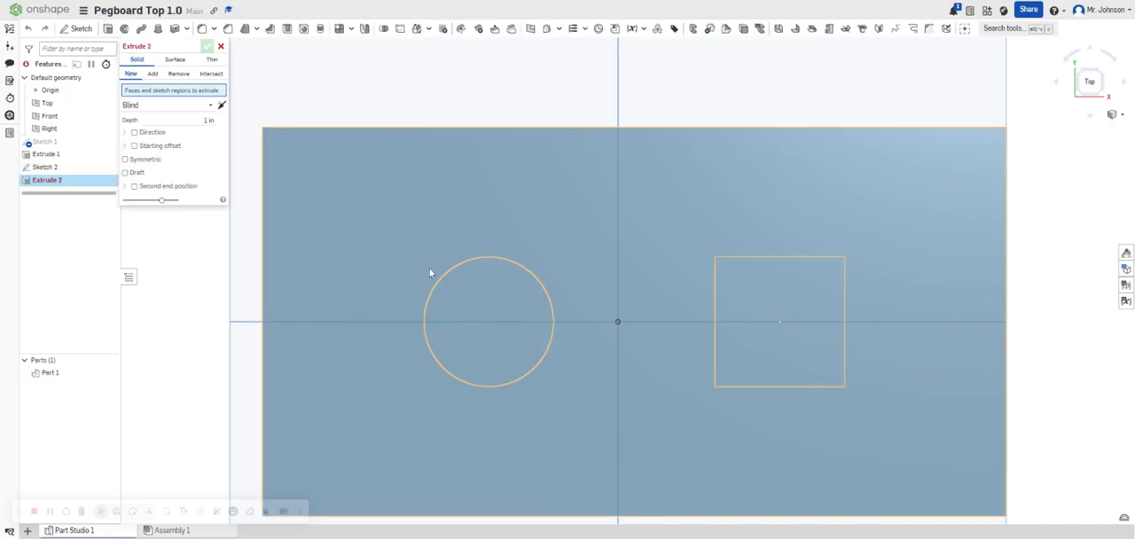
pyautogui.click(476, 286)
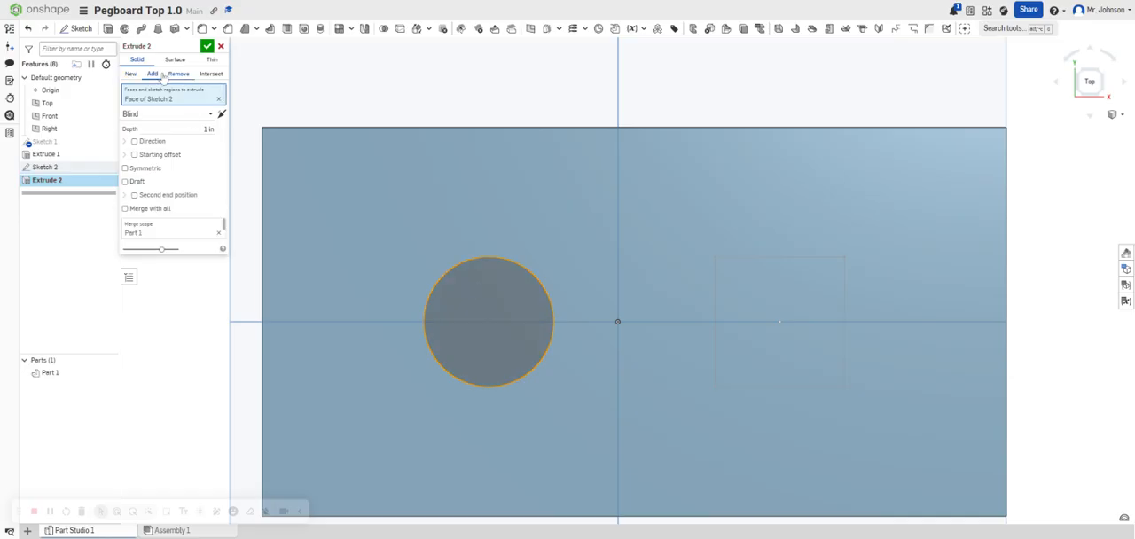
pyautogui.click(178, 73)
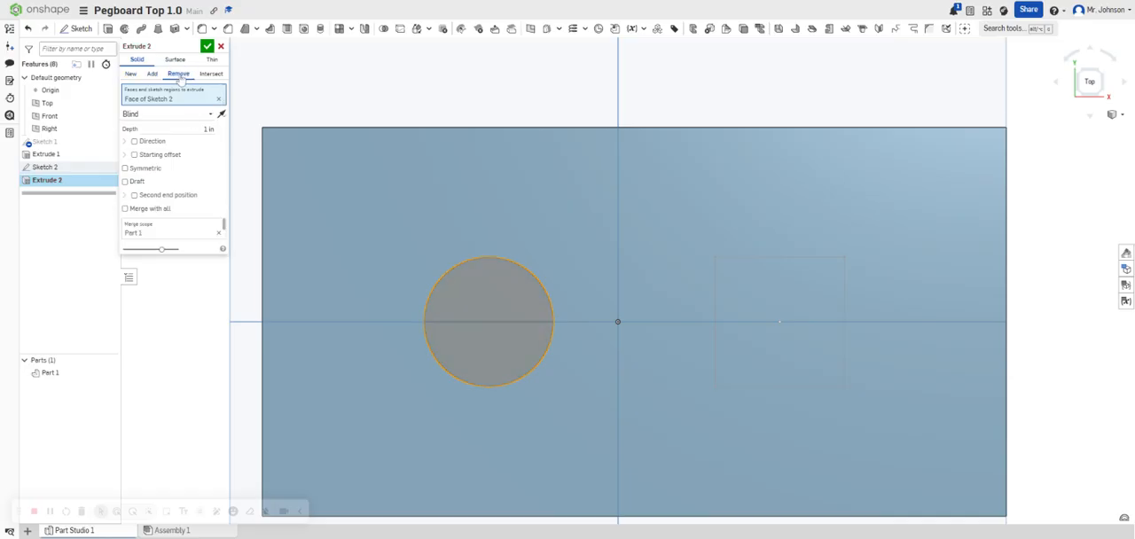
pyautogui.click(755, 300)
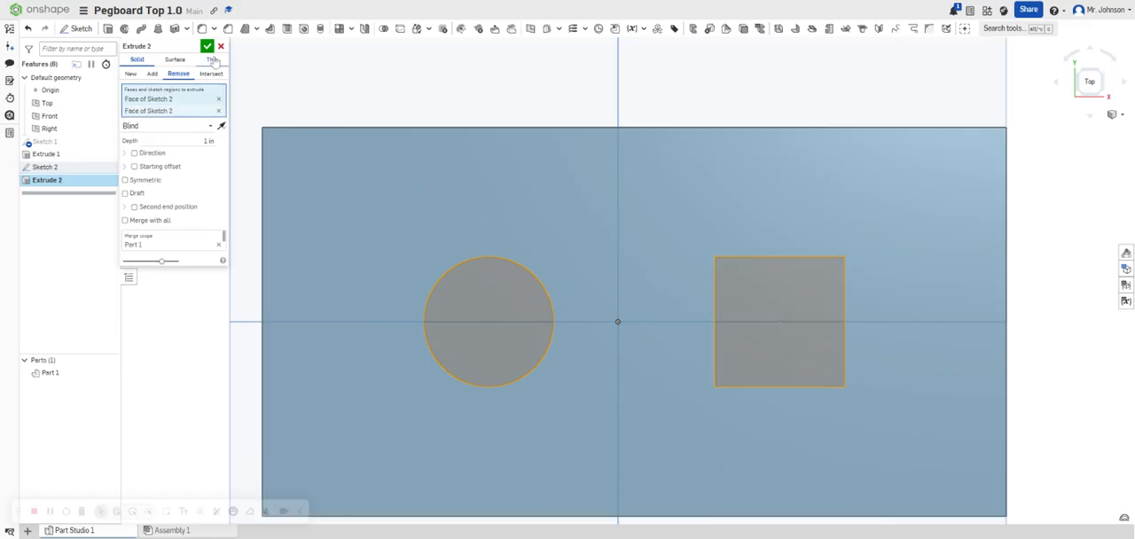
pyautogui.click(206, 45)
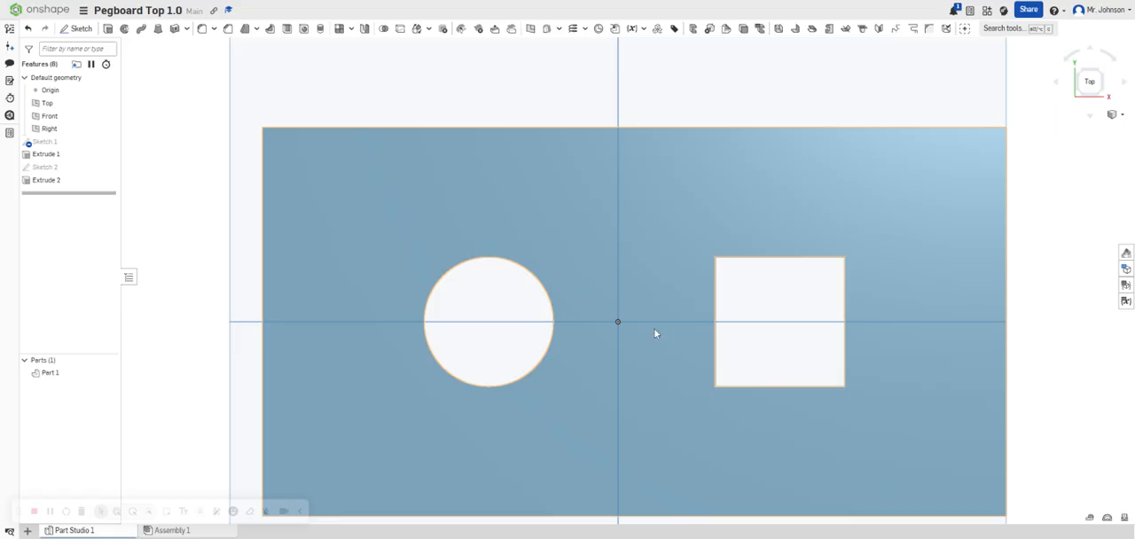
pyautogui.moveTo(648, 371); pyautogui.dragTo(616, 324, button='right')
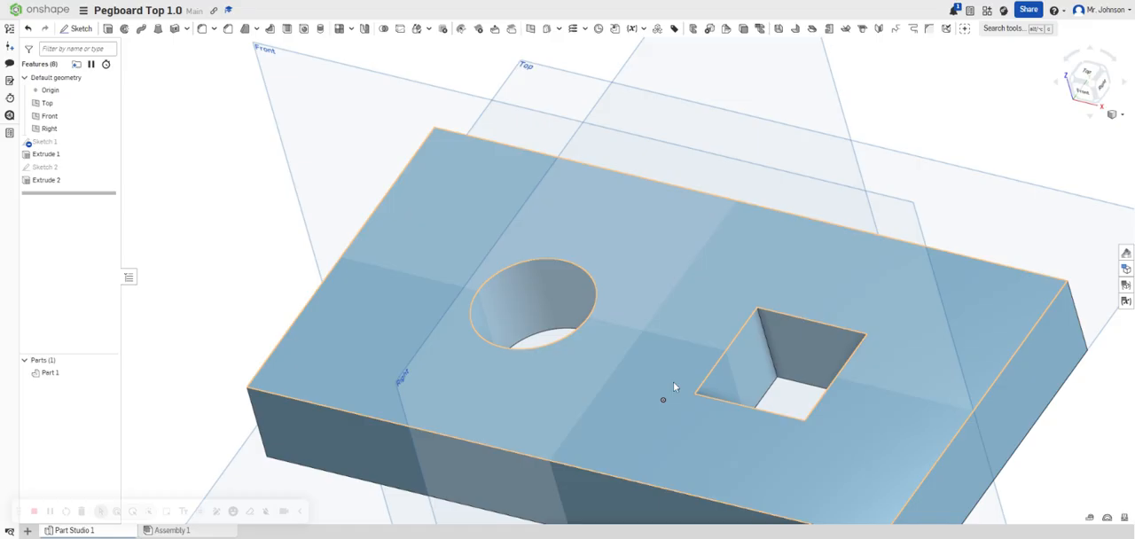